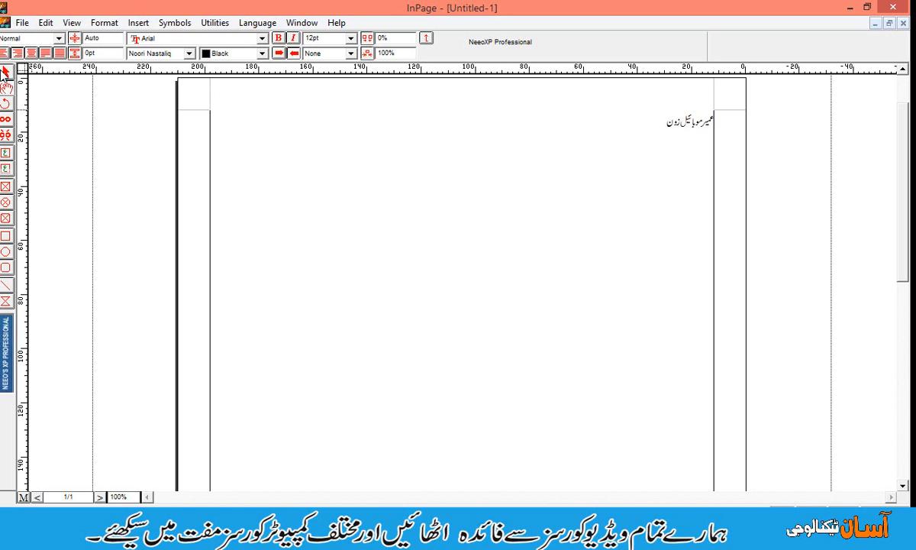
# Step: Select the page's text box containing the Urdu title as an object and copy it
pyautogui.click(6, 74)
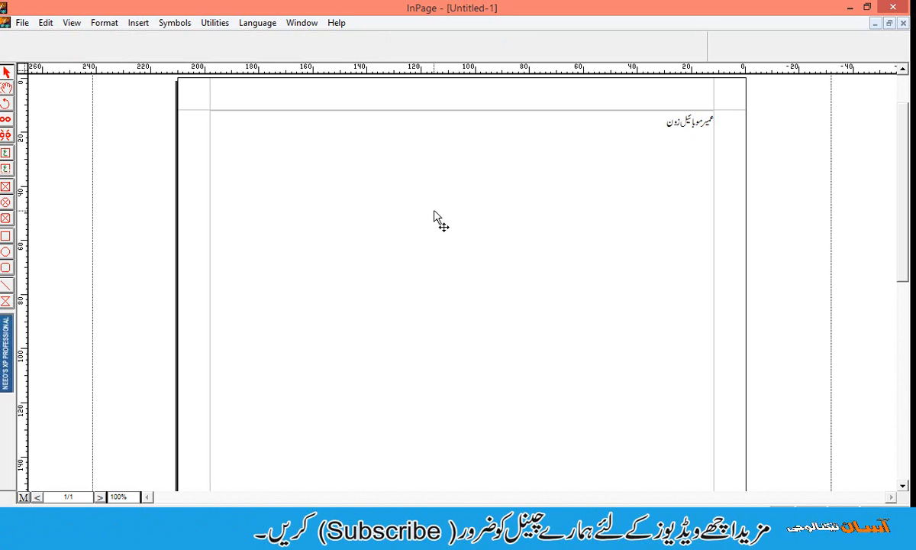
pyautogui.click(676, 129)
pyautogui.rightClick(676, 128)
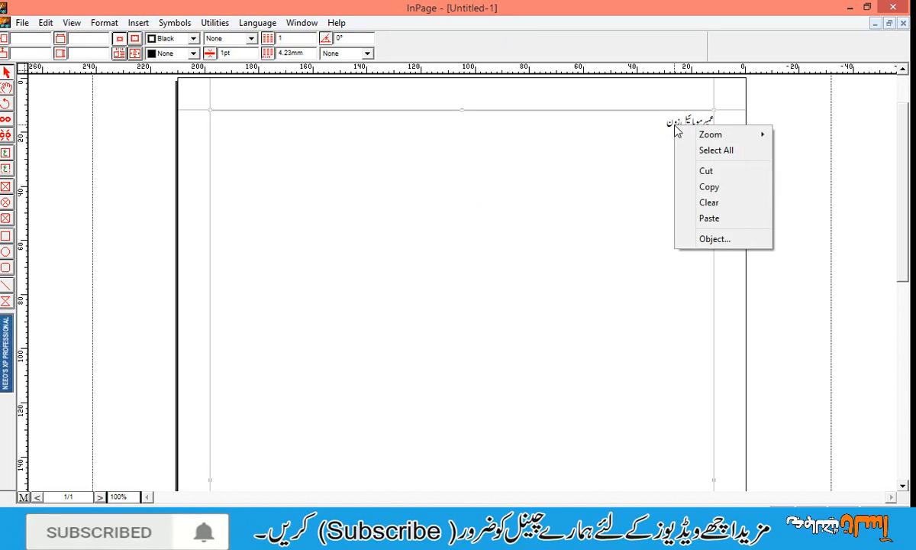
pyautogui.click(709, 189)
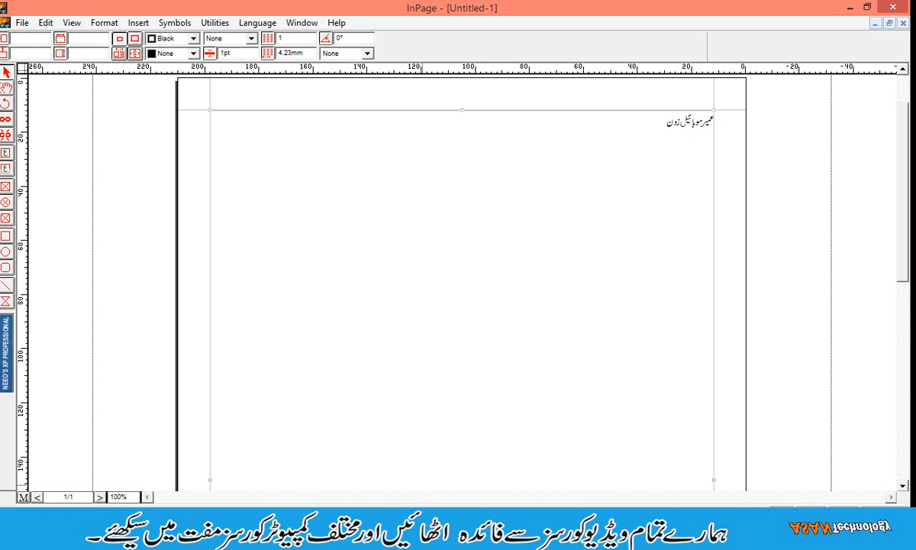
# Step: Switch to CorelDRAW and paste the copied Urdu title into the blank A4 drawing
pyautogui.moveTo(407, 535)
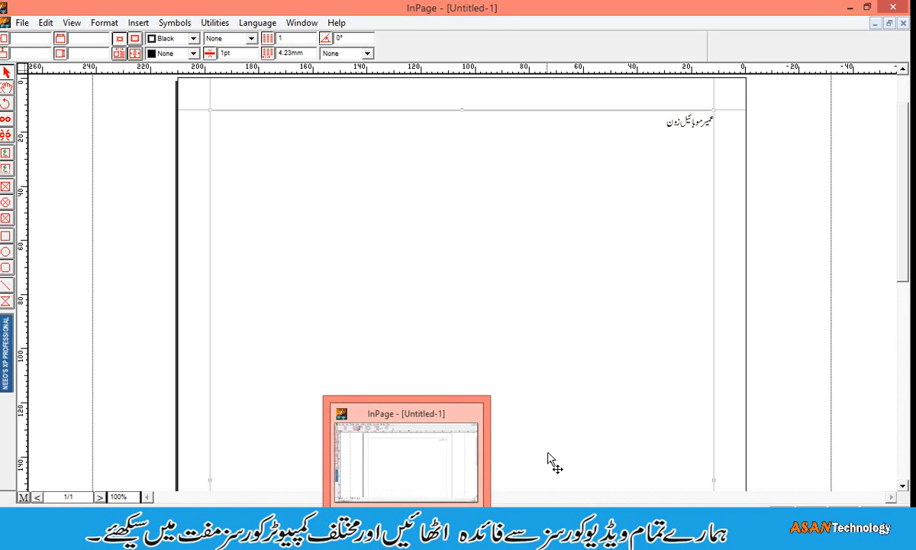
pyautogui.moveTo(451, 535)
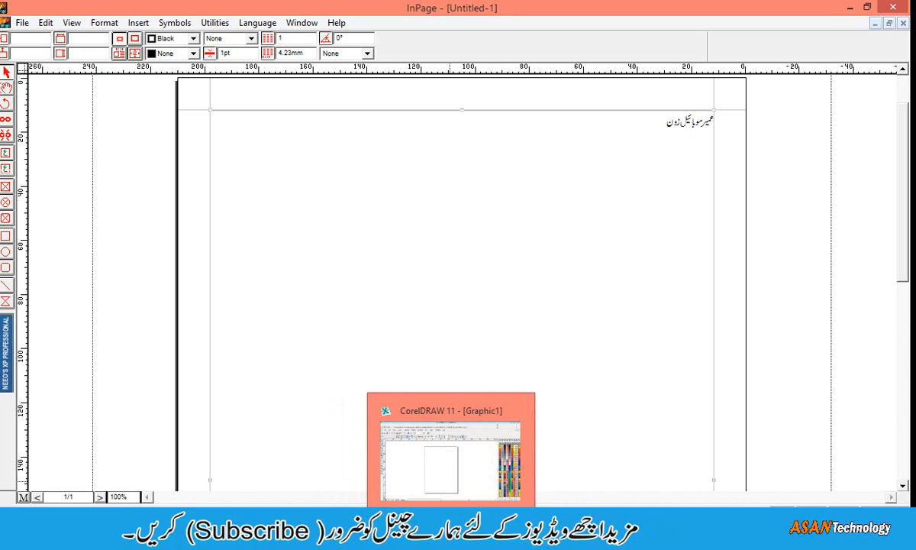
pyautogui.click(452, 535)
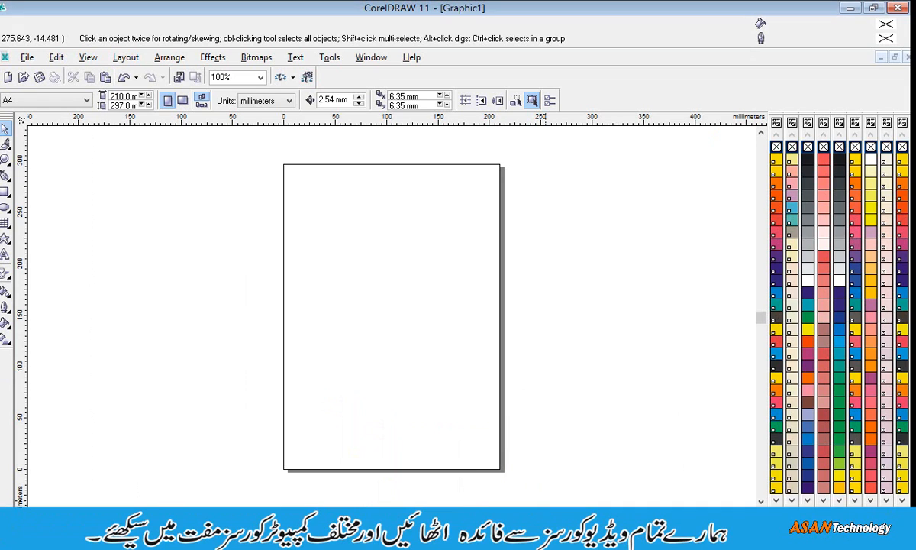
pyautogui.rightClick(339, 233)
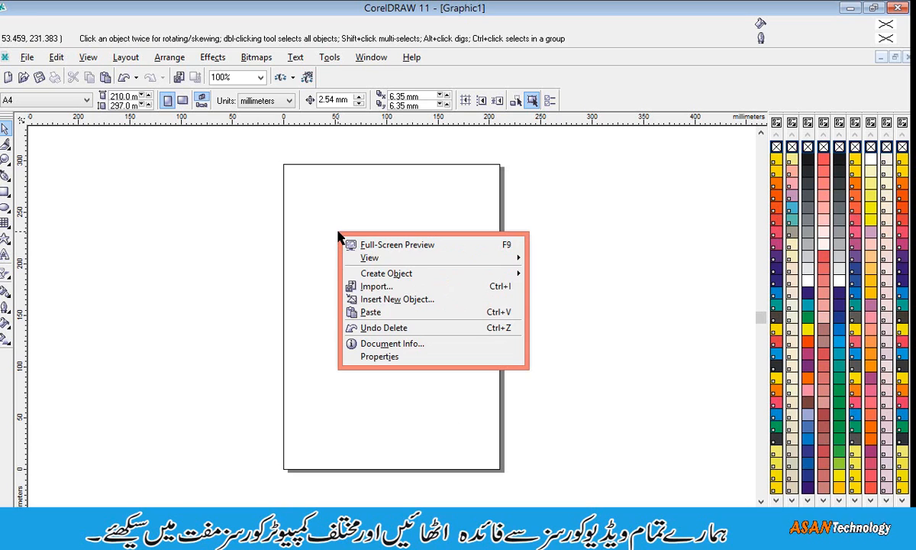
pyautogui.click(372, 312)
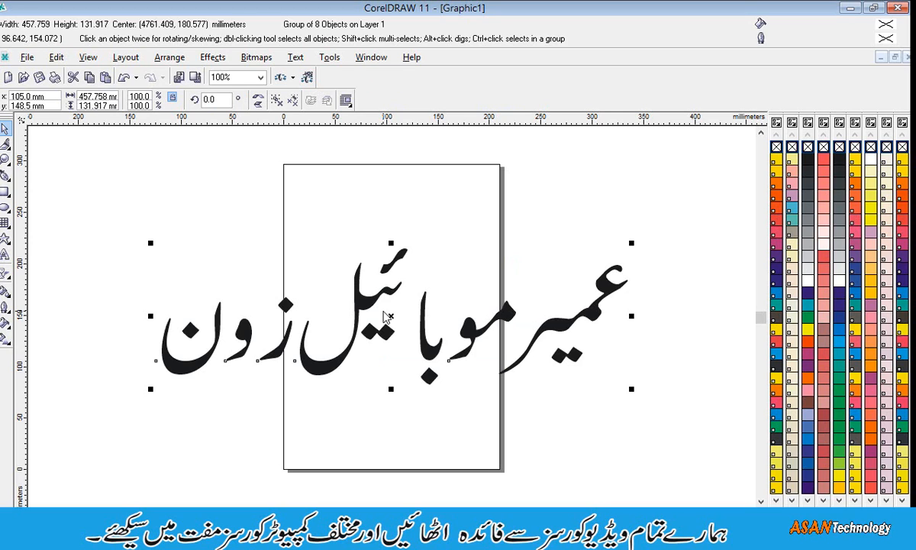
# Step: Convert the pasted Urdu title to curves and ungroup it into separate letter shapes
pyautogui.click(359, 294)
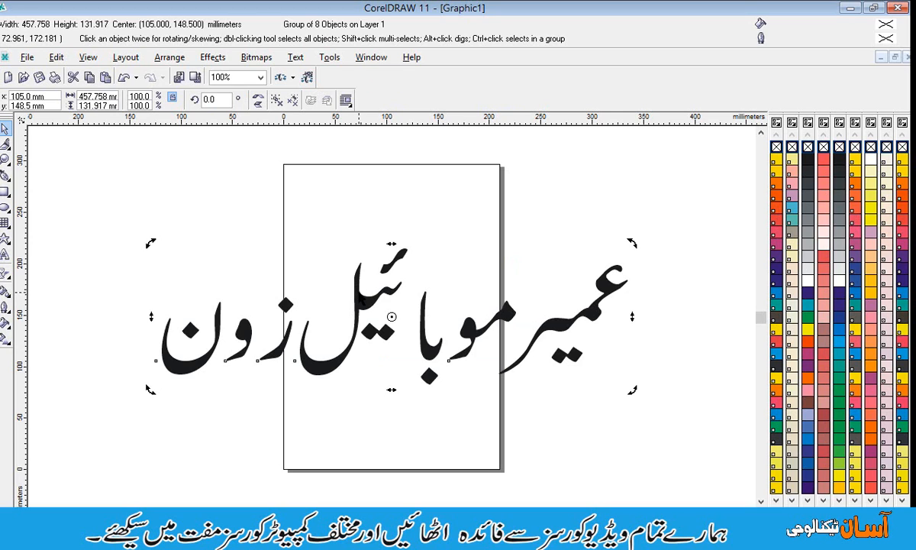
pyautogui.click(359, 293)
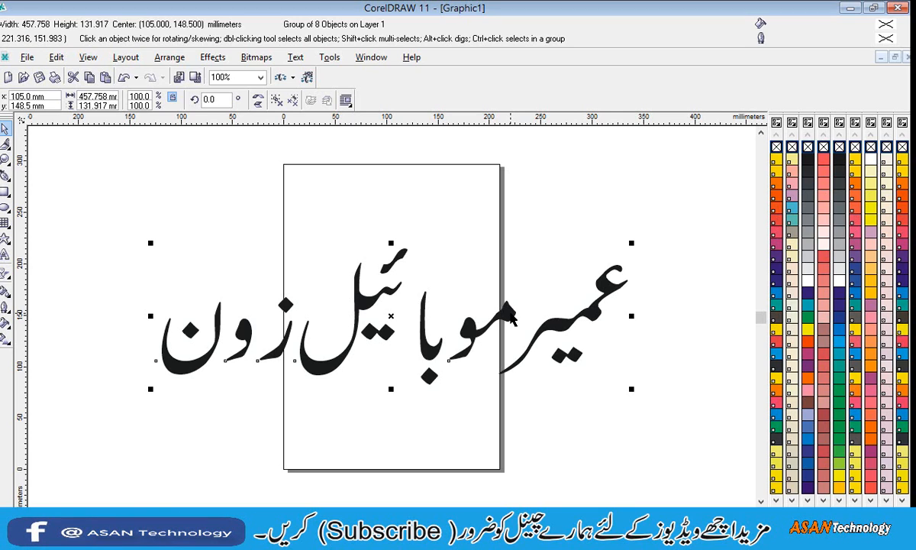
pyautogui.hotkey('ctrl', 'q')
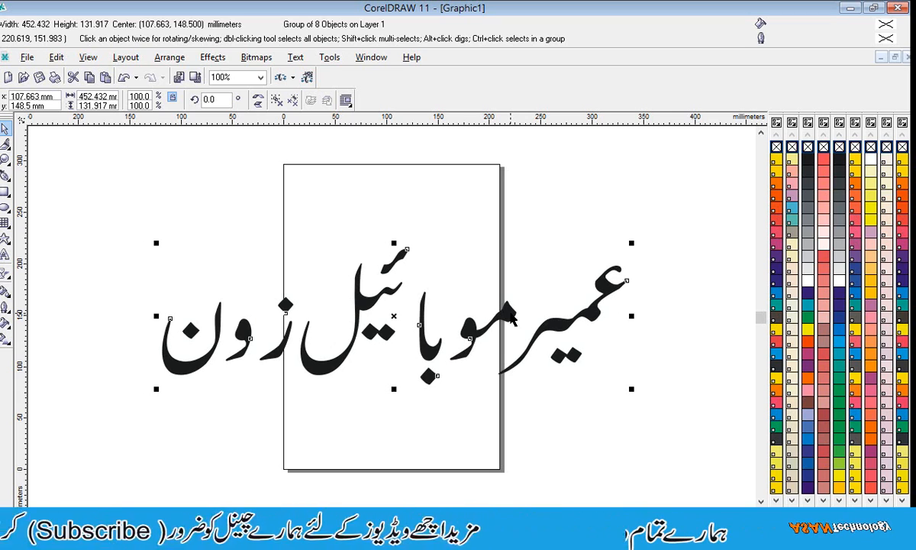
pyautogui.hotkey('ctrl', 'u')
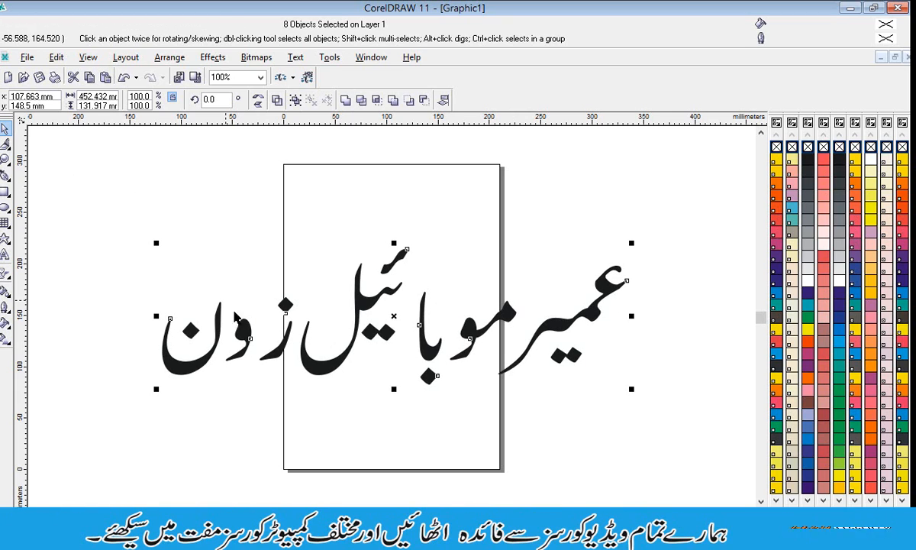
# Step: Examine the curve nodes of the individual letter shapes with the Shape tool, including all nodes of the "مو" curve
pyautogui.press('F10')
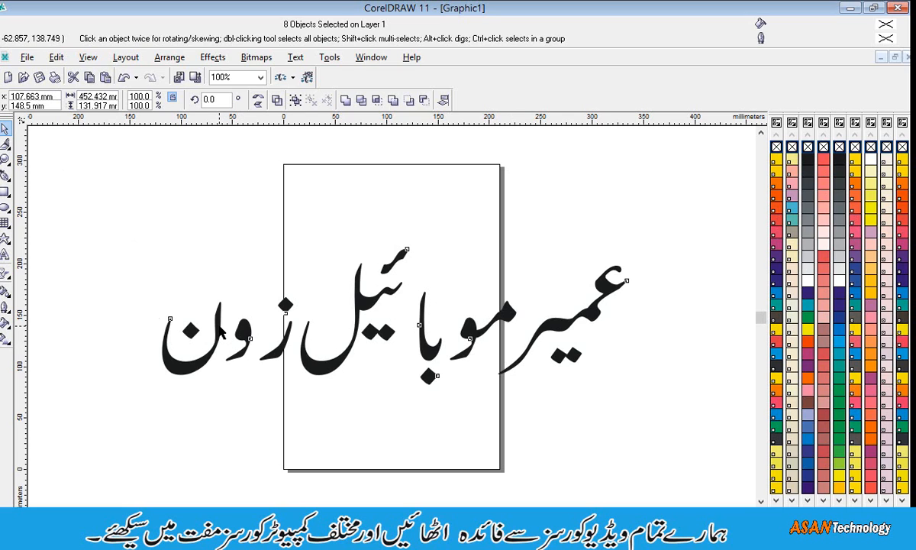
pyautogui.click(187, 332)
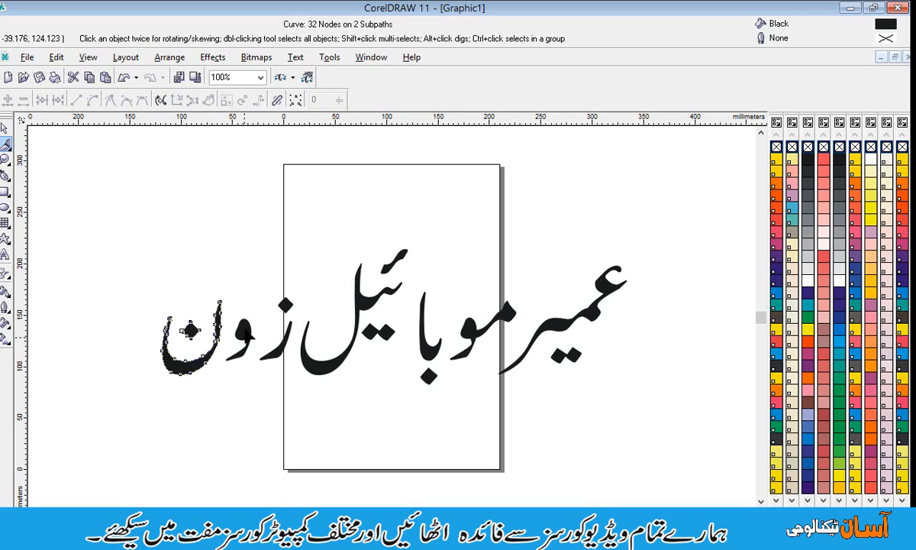
pyautogui.click(244, 333)
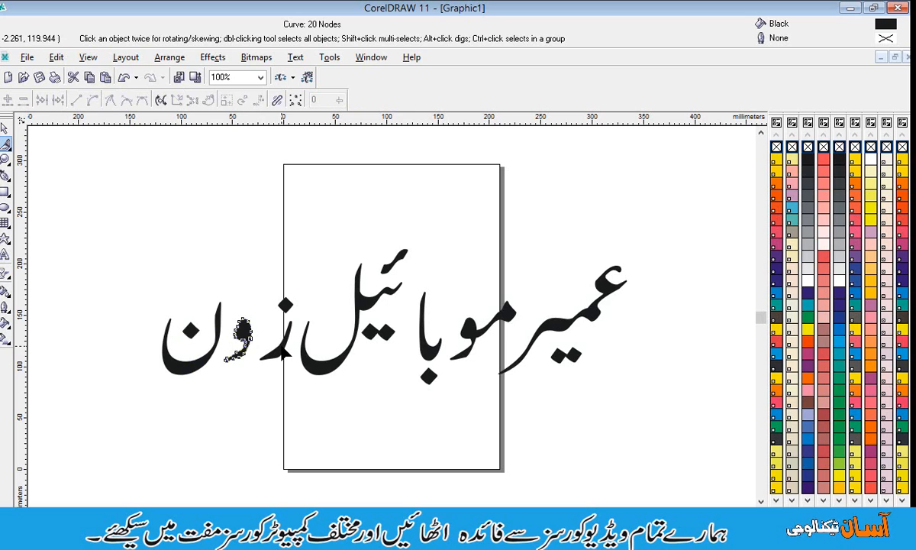
pyautogui.click(268, 338)
pyautogui.click(337, 370)
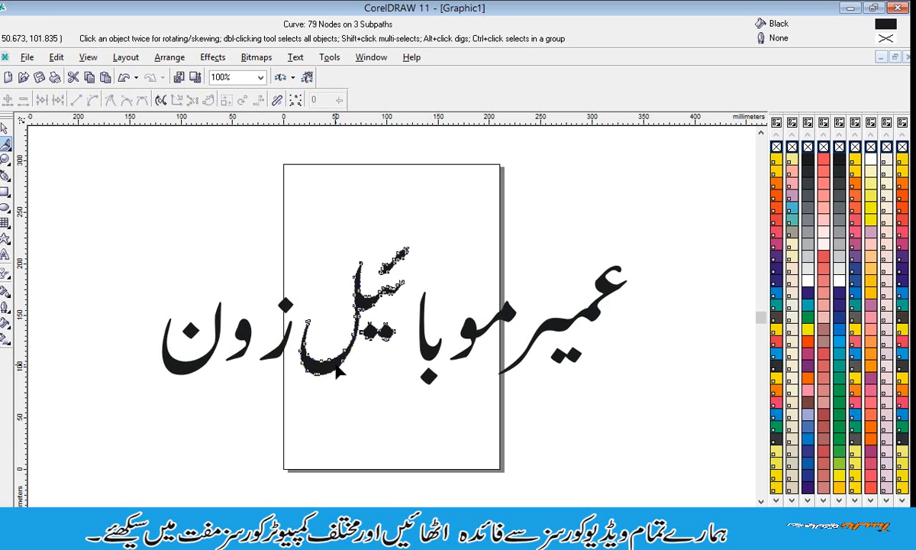
pyautogui.click(432, 355)
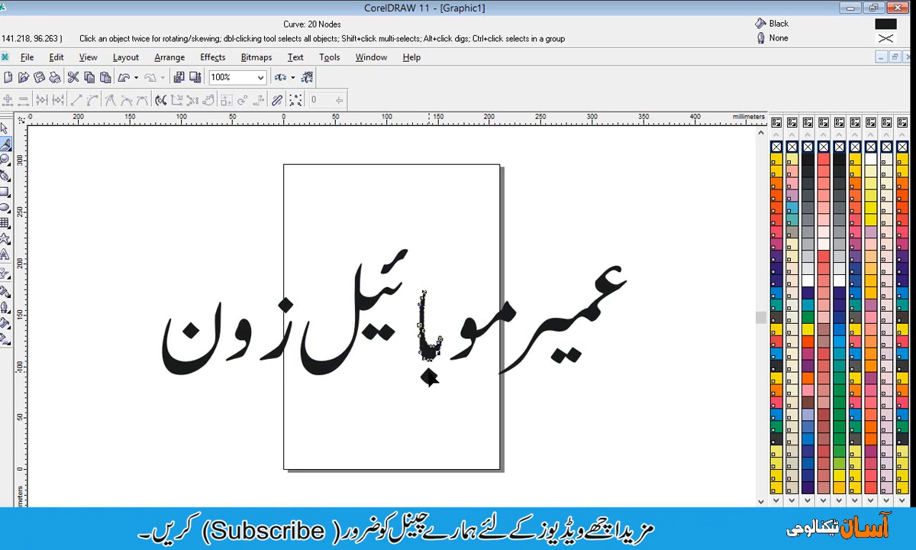
pyautogui.click(429, 374)
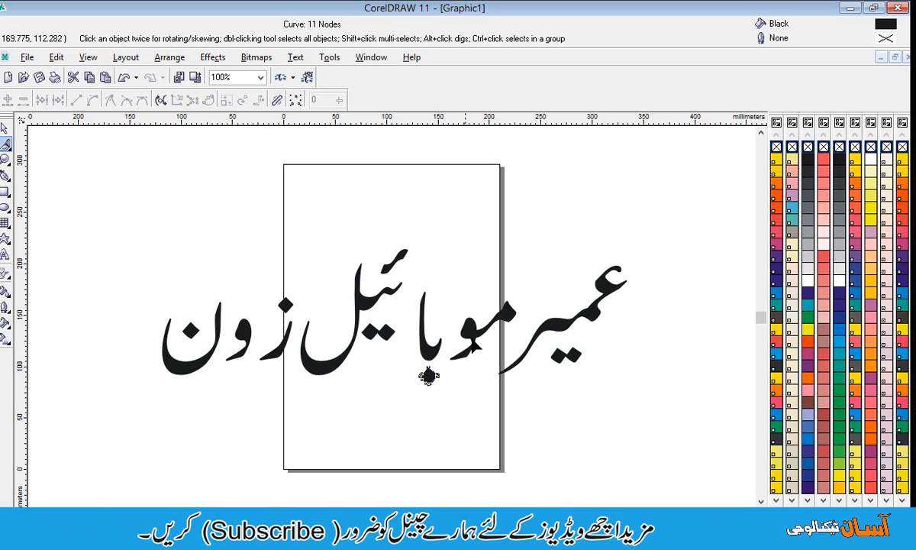
pyautogui.click(472, 331)
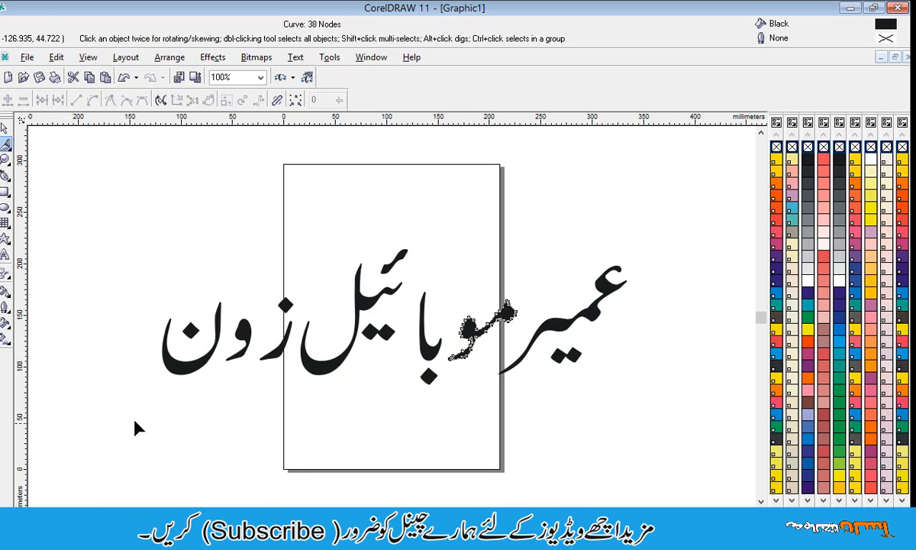
pyautogui.moveTo(127, 422); pyautogui.dragTo(651, 232)
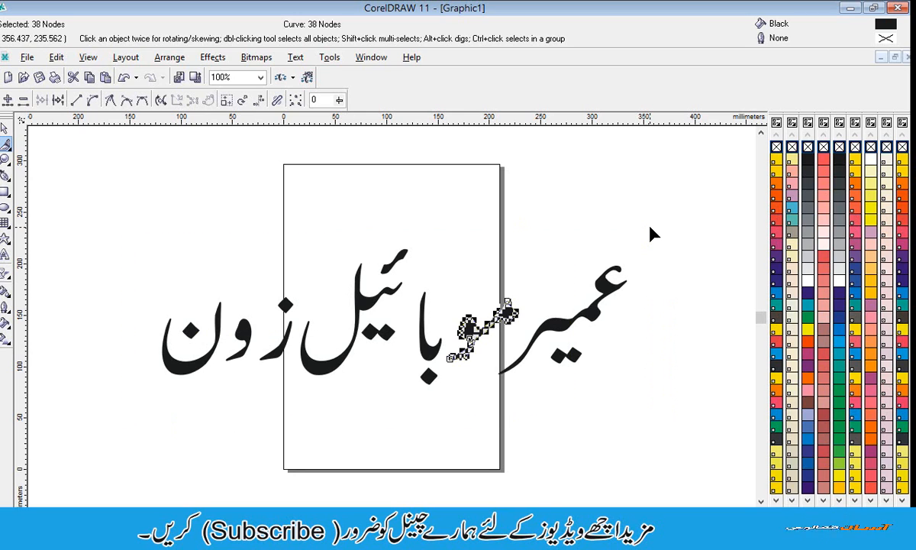
pyautogui.click(442, 217)
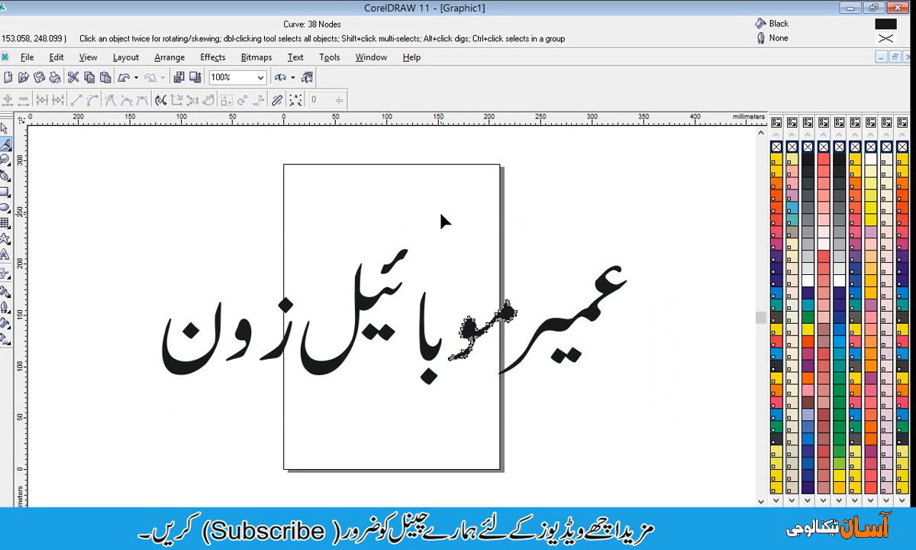
pyautogui.hotkey('ctrl', 'a')
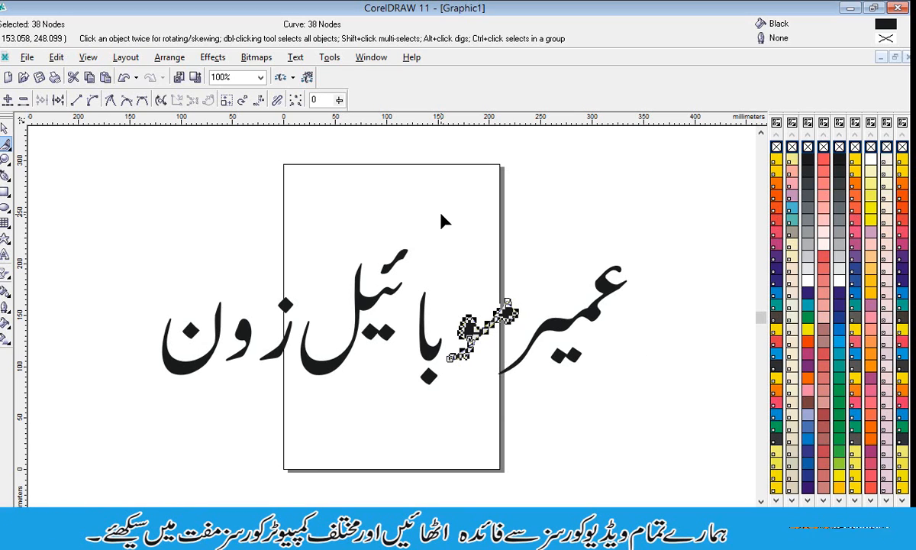
# Step: Move the "مو" curve up beside the first word, then place the "با" shape and its dot close against it
pyautogui.click(4, 127)
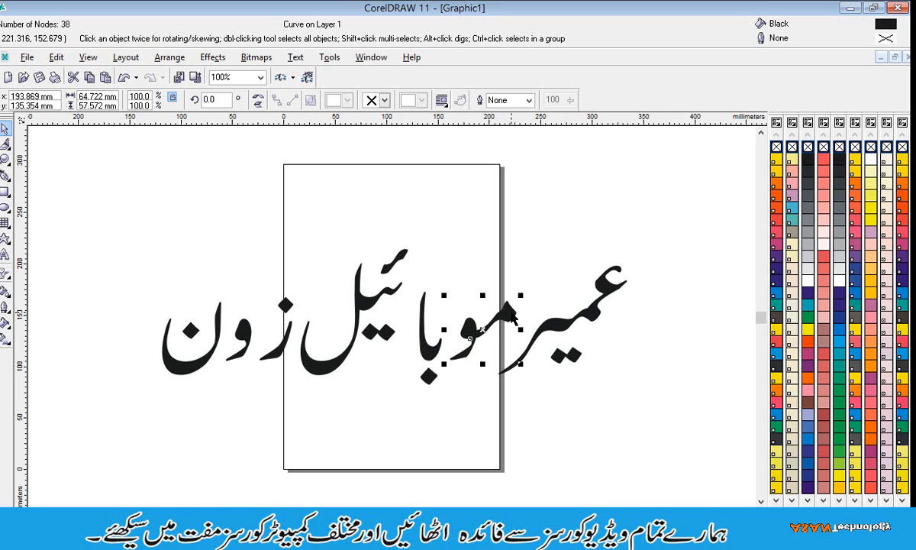
pyautogui.moveTo(515, 307); pyautogui.dragTo(534, 291)
pyautogui.click(437, 353)
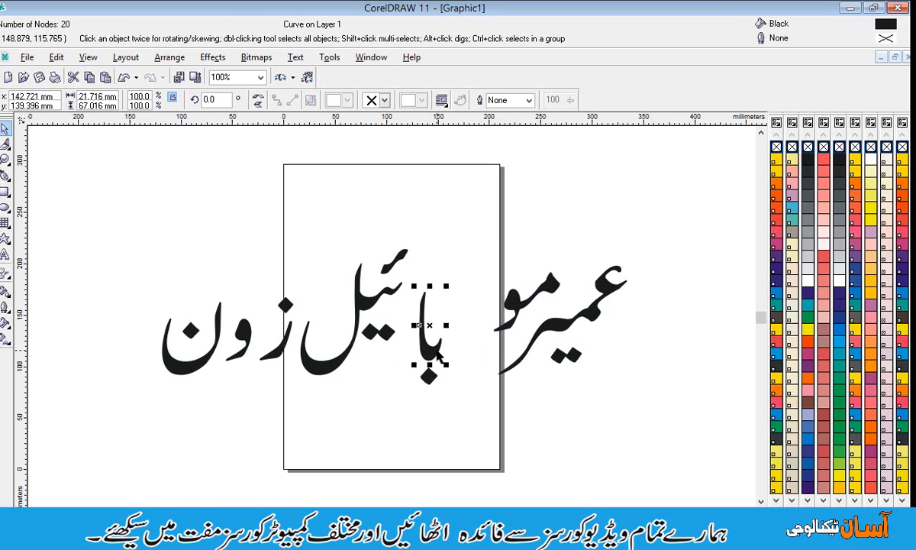
pyautogui.moveTo(432, 358); pyautogui.dragTo(493, 323)
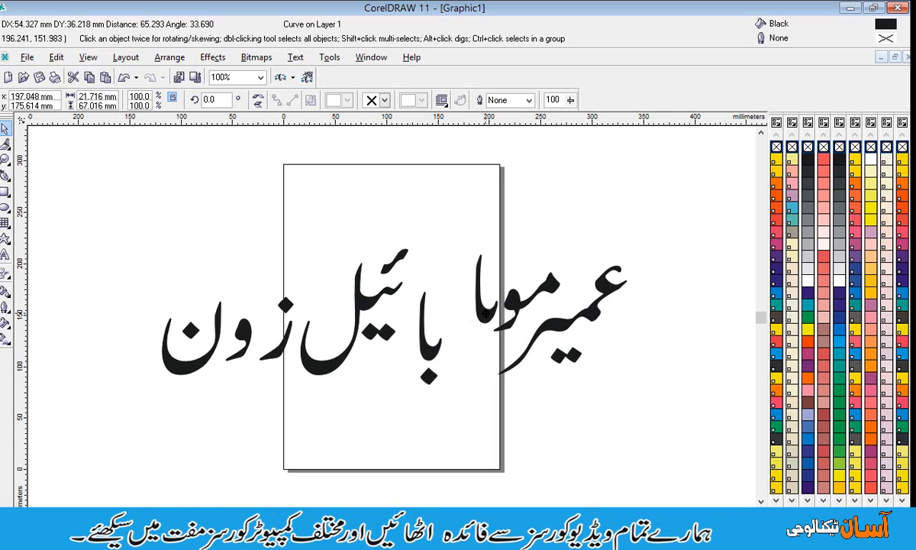
pyautogui.click(429, 376)
pyautogui.moveTo(430, 376); pyautogui.dragTo(482, 336)
# Step: Move the "ئیل" curve with its dots over against "موبا" to close the gap within the middle word
pyautogui.moveTo(305, 254); pyautogui.dragTo(449, 380)
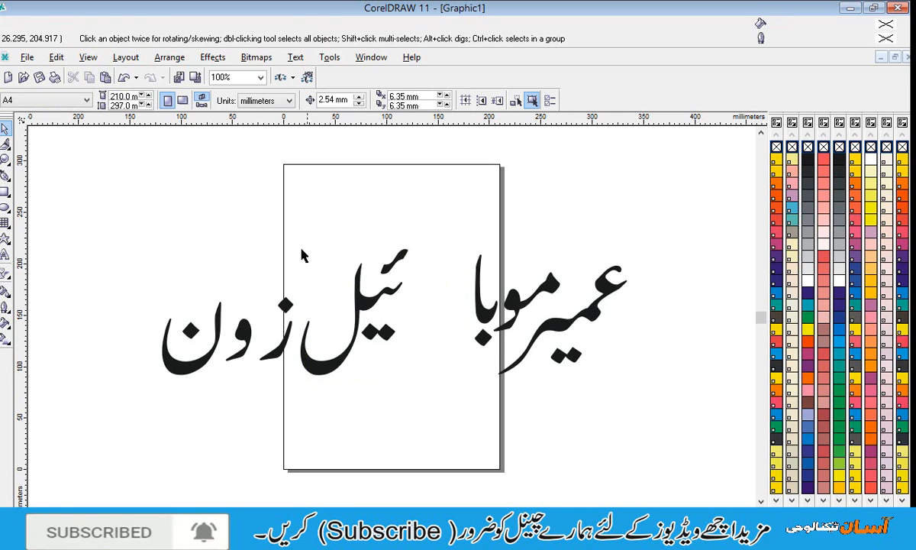
pyautogui.moveTo(302, 256); pyautogui.dragTo(432, 382)
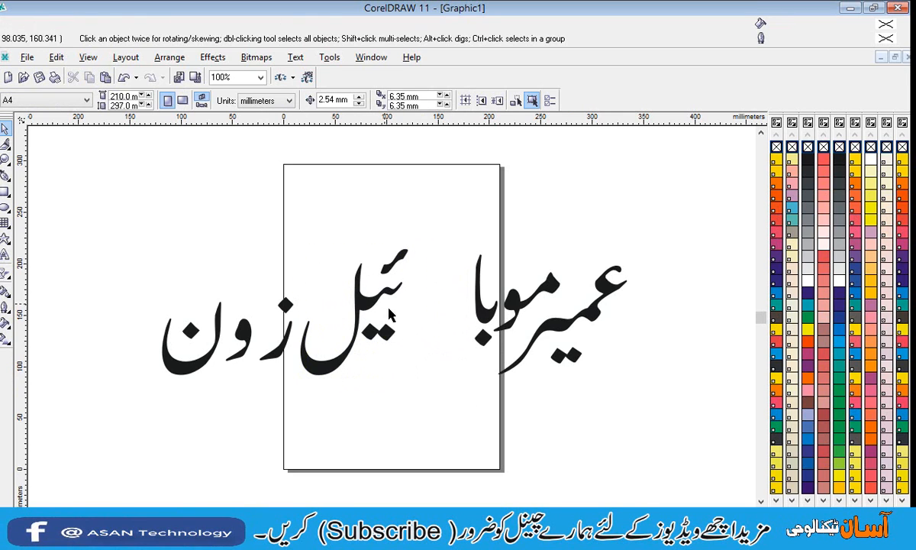
pyautogui.moveTo(283, 216); pyautogui.dragTo(428, 425)
pyautogui.moveTo(367, 310); pyautogui.dragTo(432, 309)
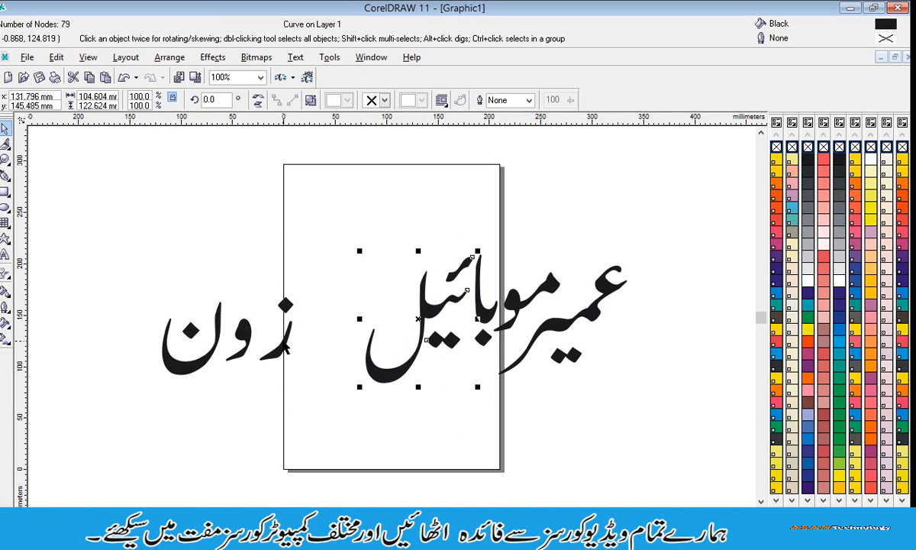
# Step: Move the letters "ز", "و" and "ن" of the last word up beside one another, tucked above the tail of "ل"
pyautogui.moveTo(298, 338); pyautogui.dragTo(387, 306)
pyautogui.click(246, 334)
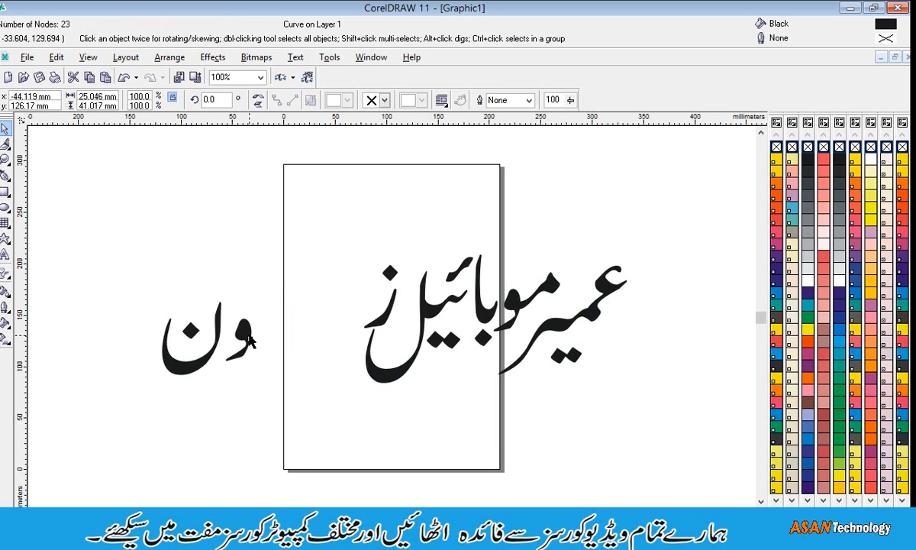
pyautogui.moveTo(248, 336); pyautogui.dragTo(378, 298)
pyautogui.moveTo(195, 359); pyautogui.dragTo(336, 326)
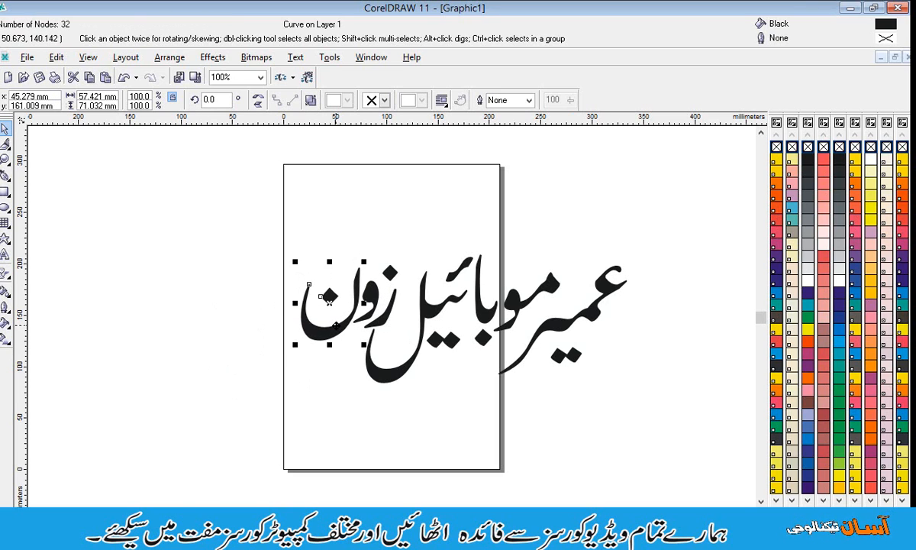
# Step: Group all the rearranged letter shapes into one object and deselect it
pyautogui.click(321, 366)
pyautogui.moveTo(277, 421); pyautogui.dragTo(666, 220)
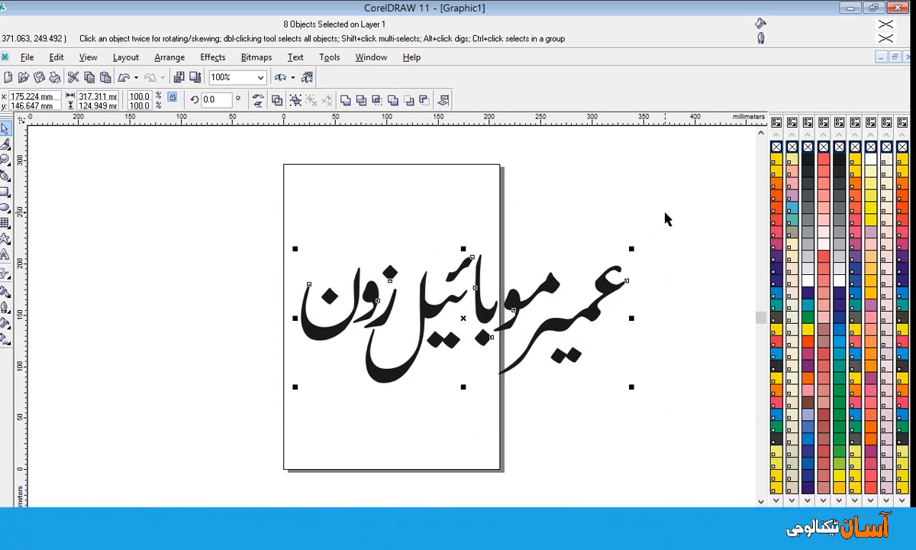
pyautogui.hotkey('ctrl', 'g')
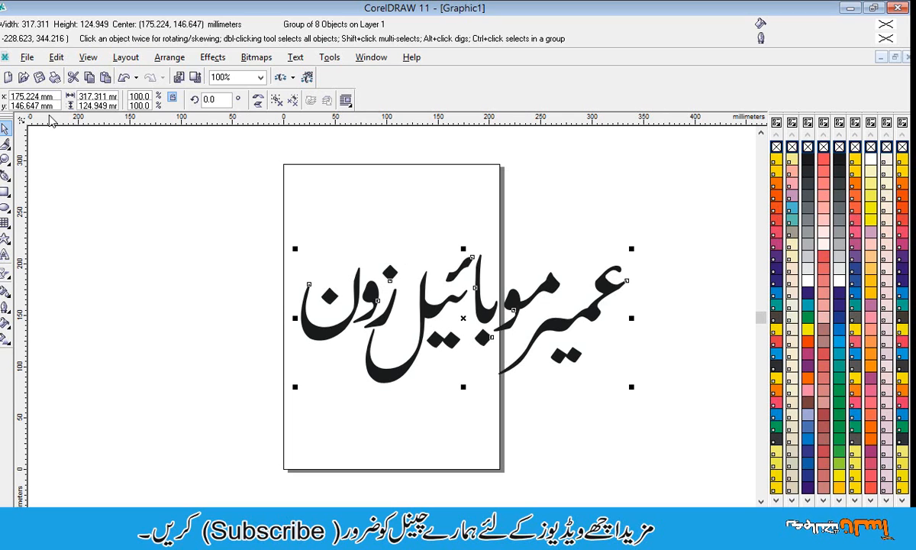
pyautogui.click(233, 241)
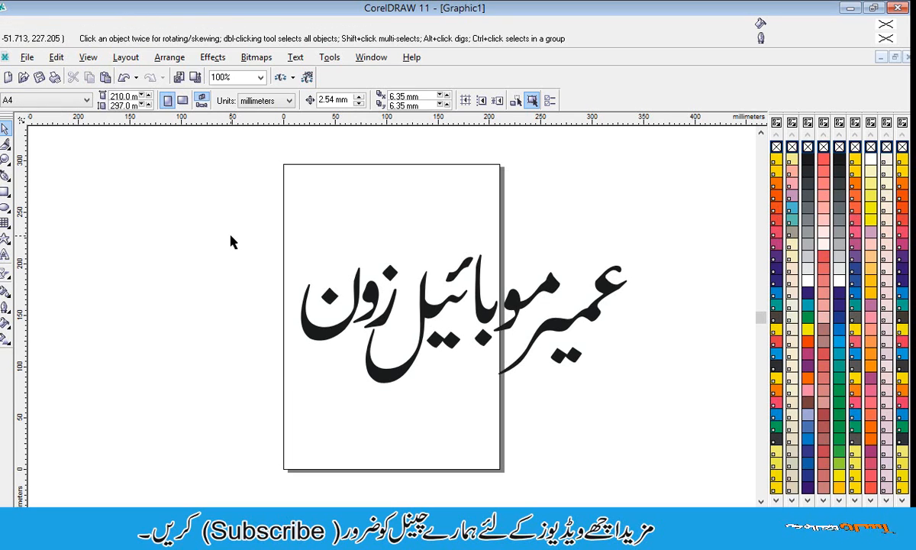
# Step: Set up an export of the title to the Photoshop Urdu folder as "umeer mobile" in PSD - Adobe Photoshop format
pyautogui.click(33, 64)
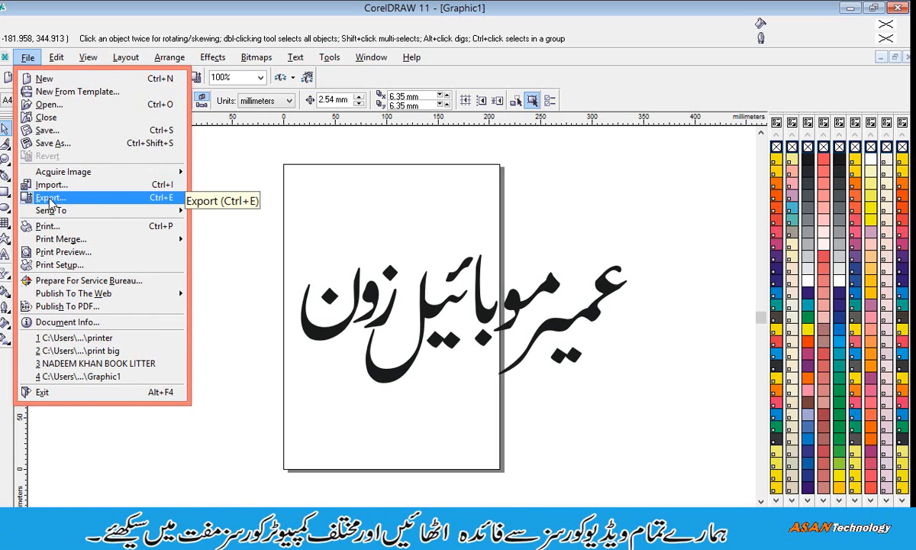
pyautogui.click(102, 201)
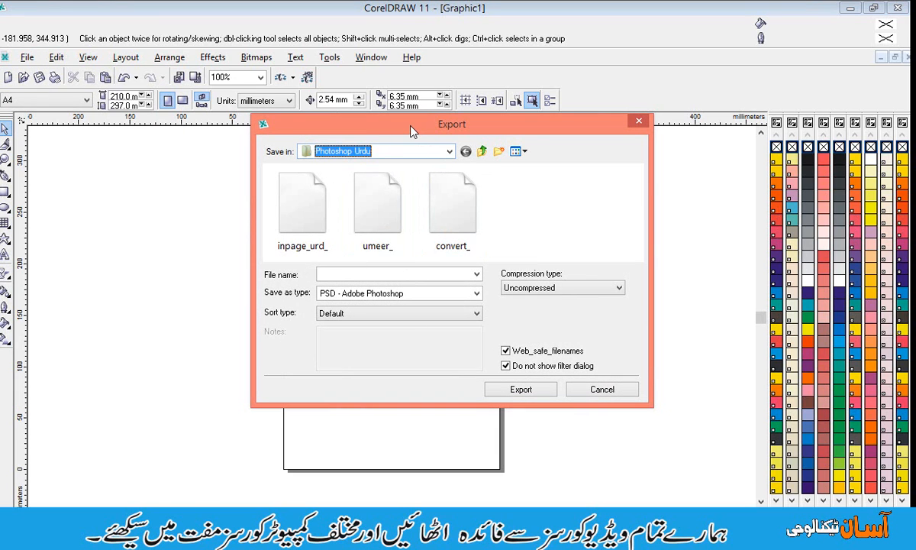
pyautogui.moveTo(411, 132); pyautogui.dragTo(319, 126)
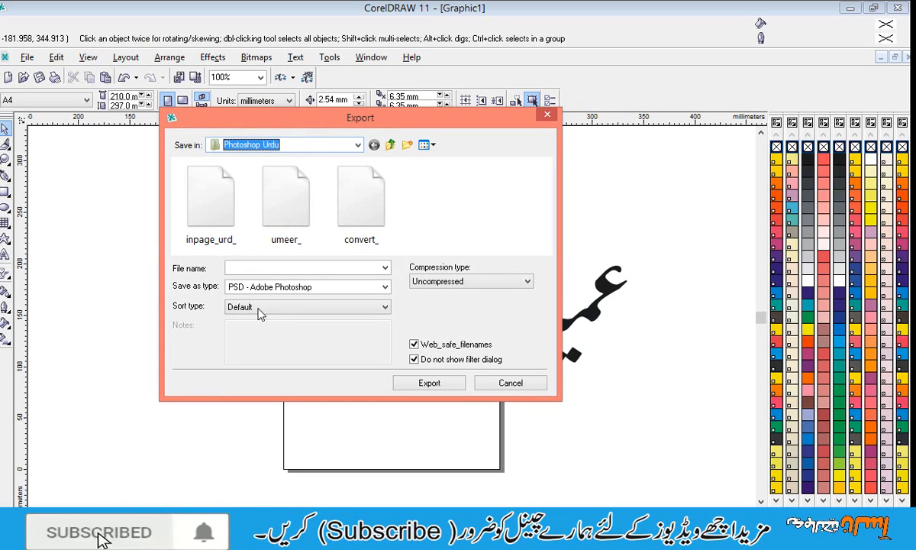
pyautogui.click(259, 268)
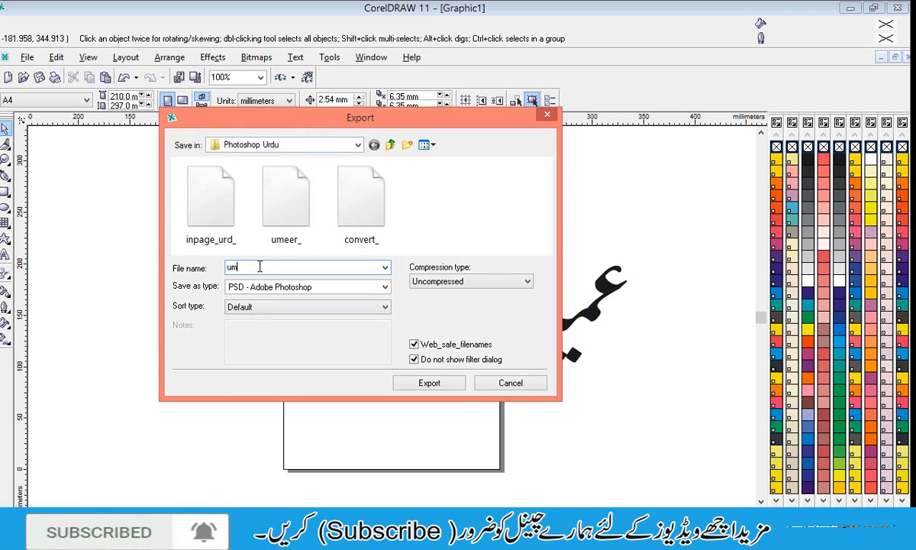
pyautogui.write('umeer mobile')
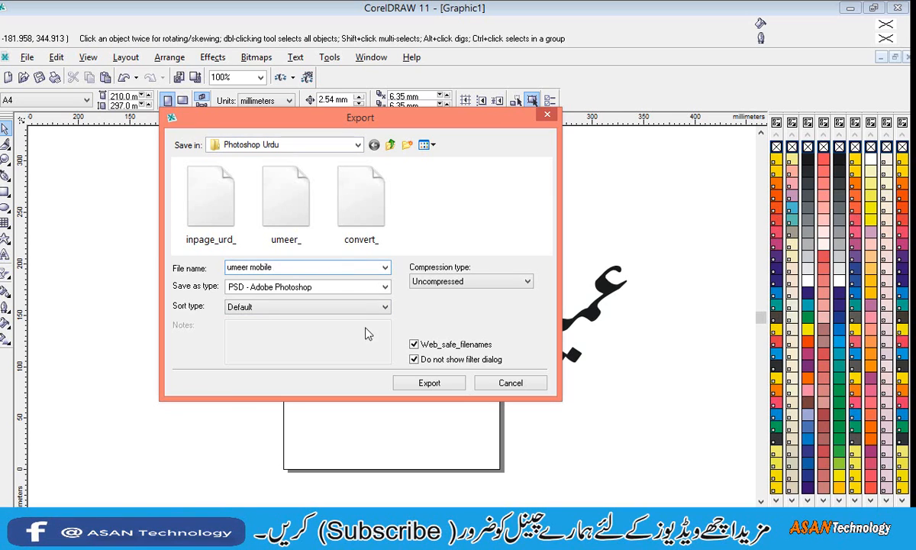
pyautogui.click(377, 288)
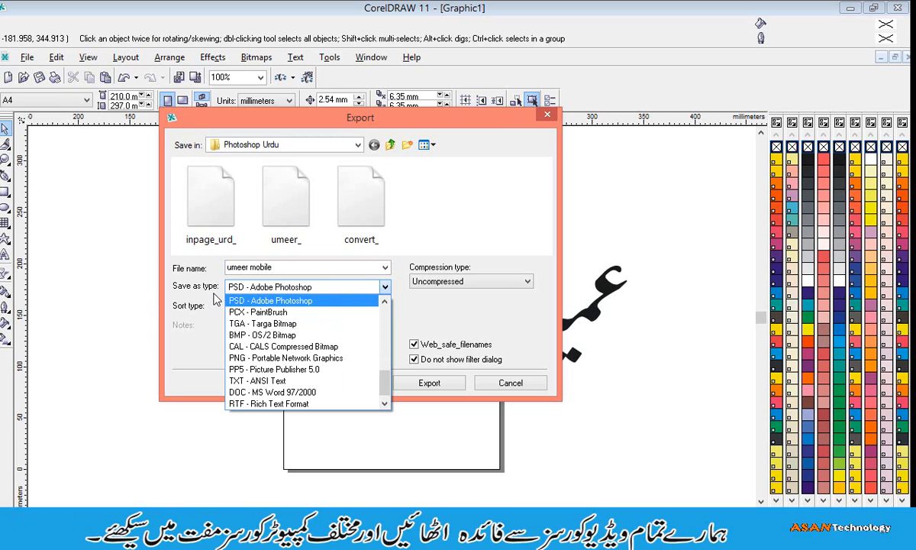
pyautogui.click(282, 306)
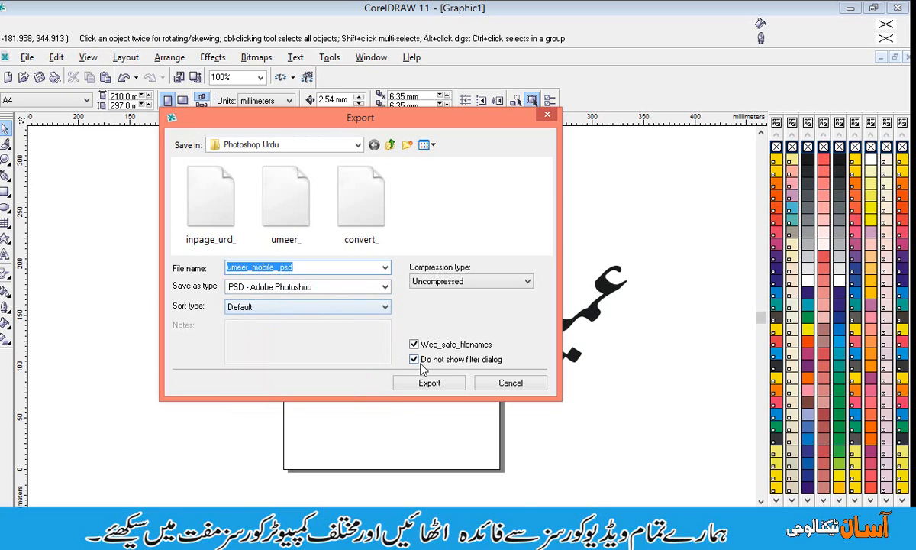
# Step: Run the export, accepting bitmap conversion at 72 dpi, RGB Color (24-bit), with a transparent background
pyautogui.click(430, 384)
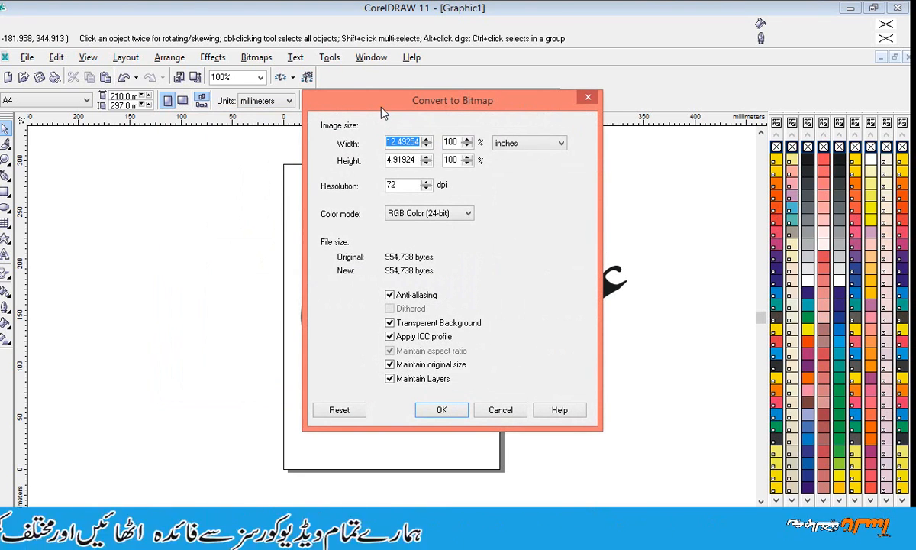
pyautogui.moveTo(357, 100); pyautogui.dragTo(296, 91)
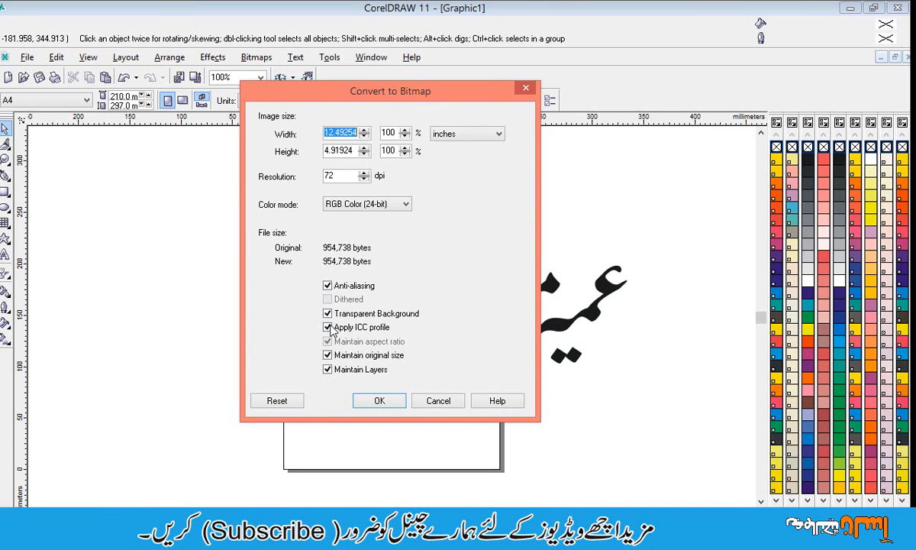
pyautogui.click(365, 406)
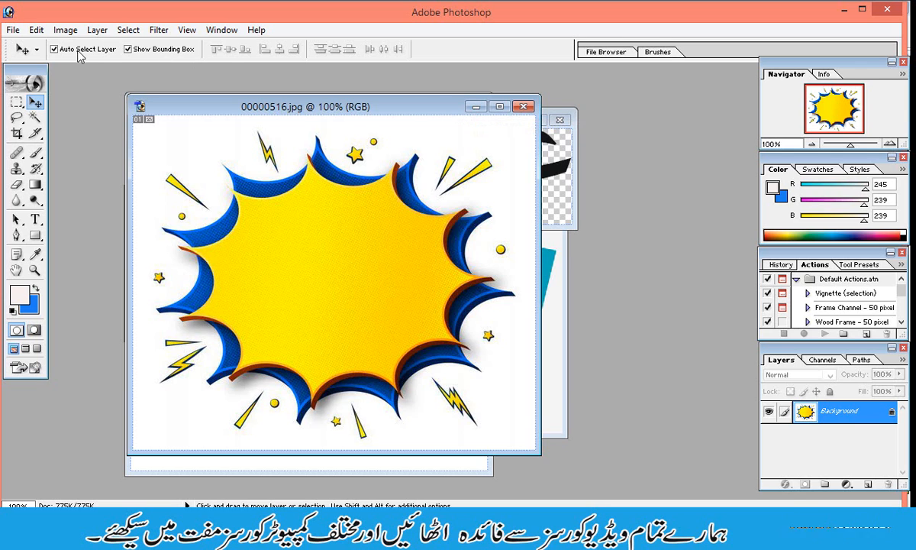
# Step: In Photoshop, open umeer_mobile_.psd from the Photoshop Urdu folder
pyautogui.click(13, 30)
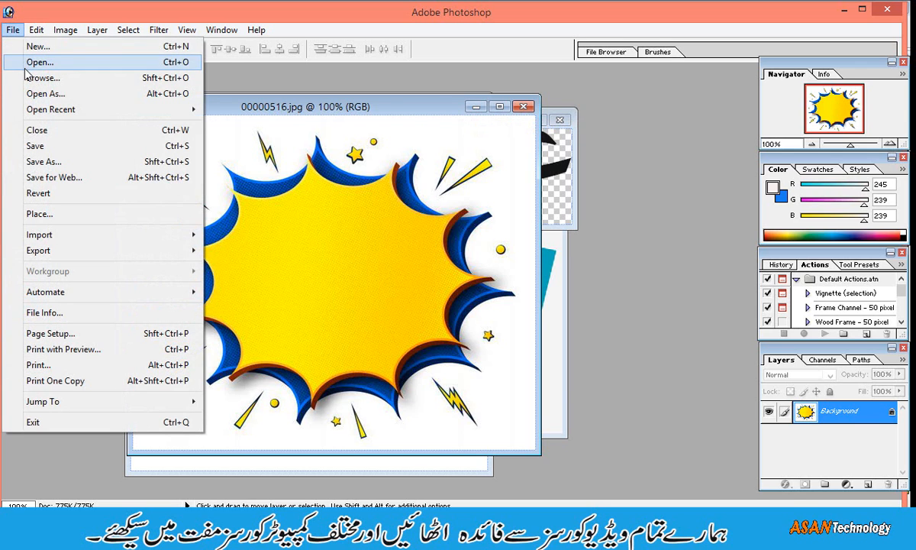
pyautogui.click(28, 66)
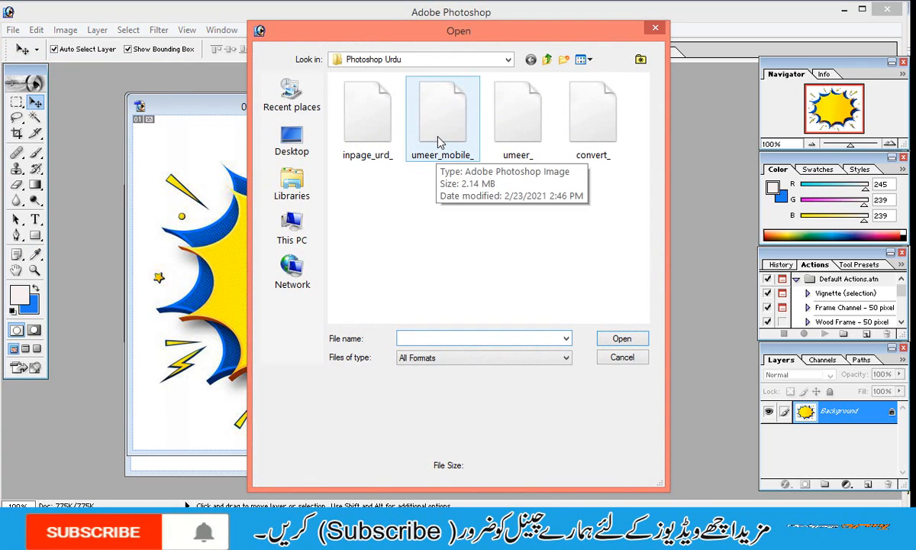
pyautogui.doubleClick(438, 142)
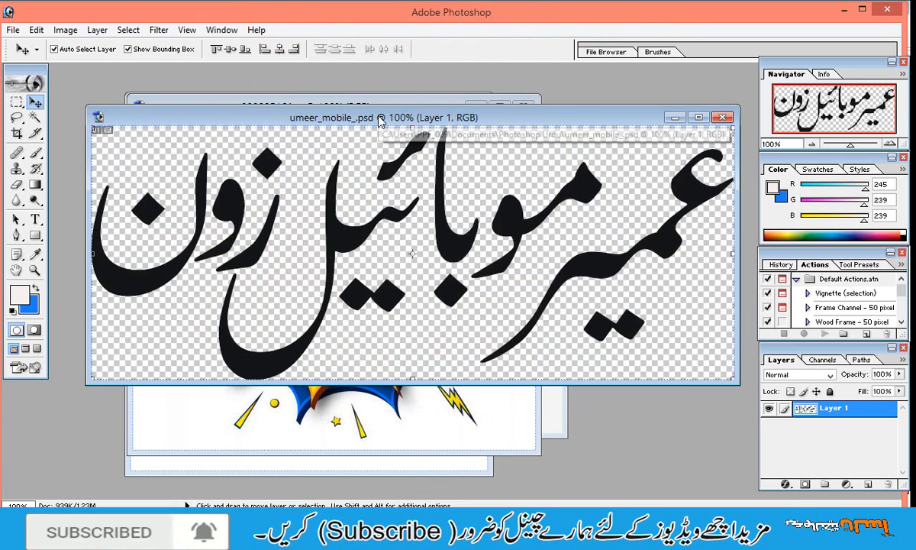
# Step: Move the umeer_mobile_.psd window aside and copy its title layer into the 00000516.jpg burst image
pyautogui.moveTo(380, 120); pyautogui.dragTo(359, 101)
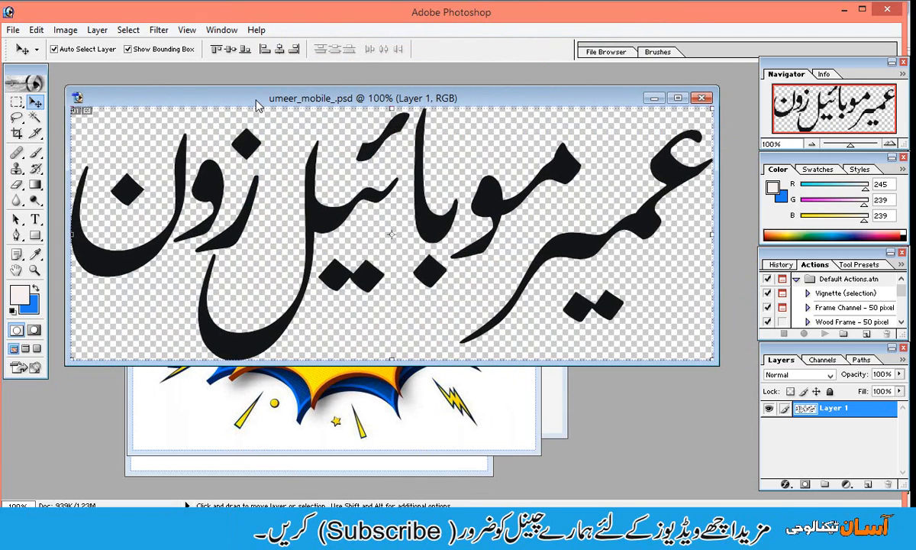
pyautogui.moveTo(241, 98); pyautogui.dragTo(393, 95)
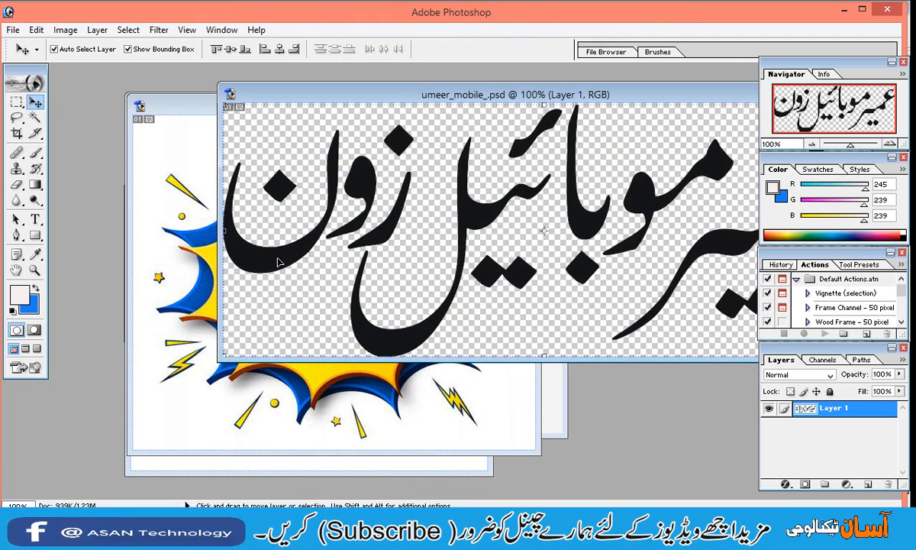
pyautogui.moveTo(271, 265); pyautogui.dragTo(200, 309)
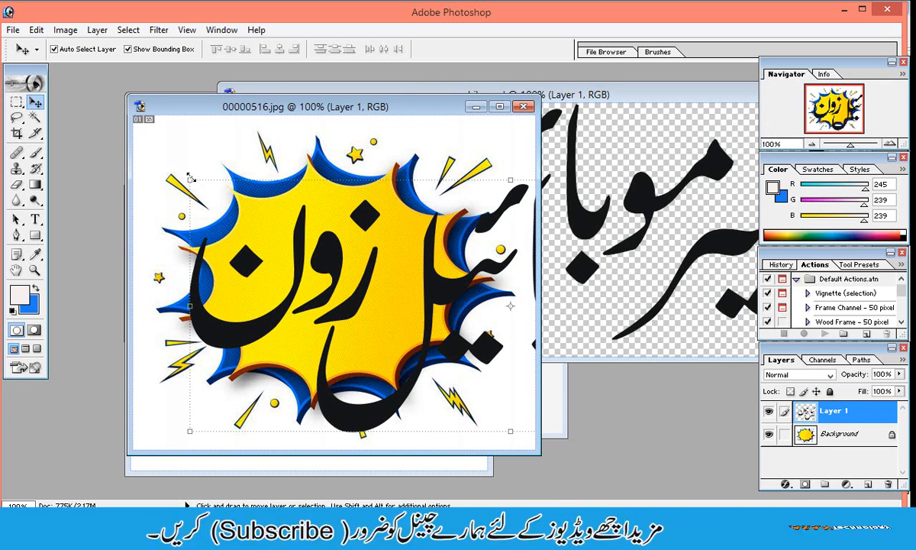
# Step: Scale the title down proportionally to about 31.9%, centre it on the yellow burst, and apply the transformation
pyautogui.hotkey('ctrl', 't')
pyautogui.moveTo(190, 189); pyautogui.dragTo(245, 267)
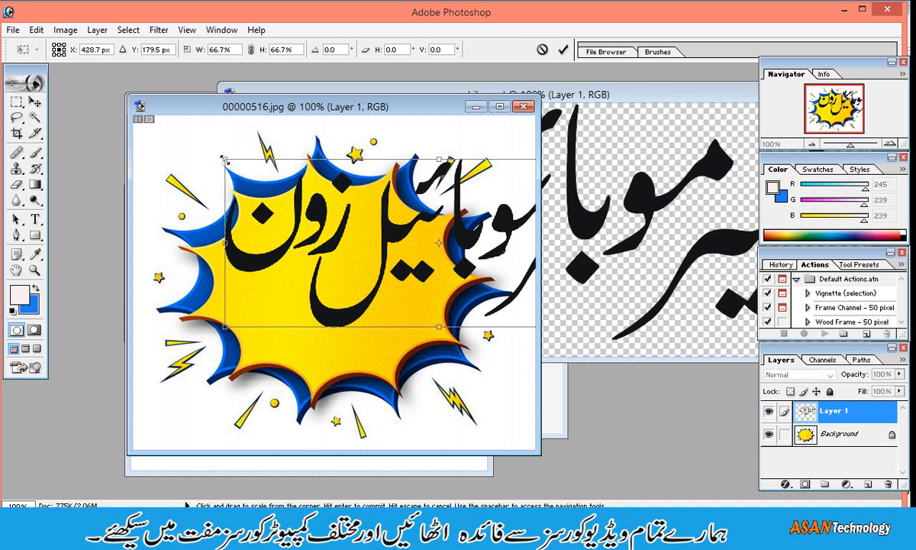
pyautogui.moveTo(232, 162); pyautogui.dragTo(398, 227)
pyautogui.moveTo(410, 300); pyautogui.dragTo(214, 313)
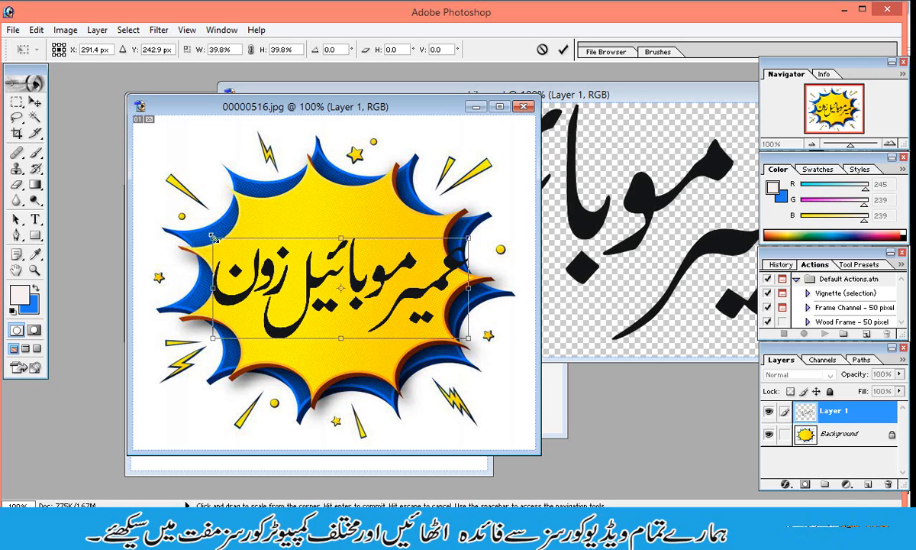
pyautogui.moveTo(213, 238); pyautogui.dragTo(263, 258)
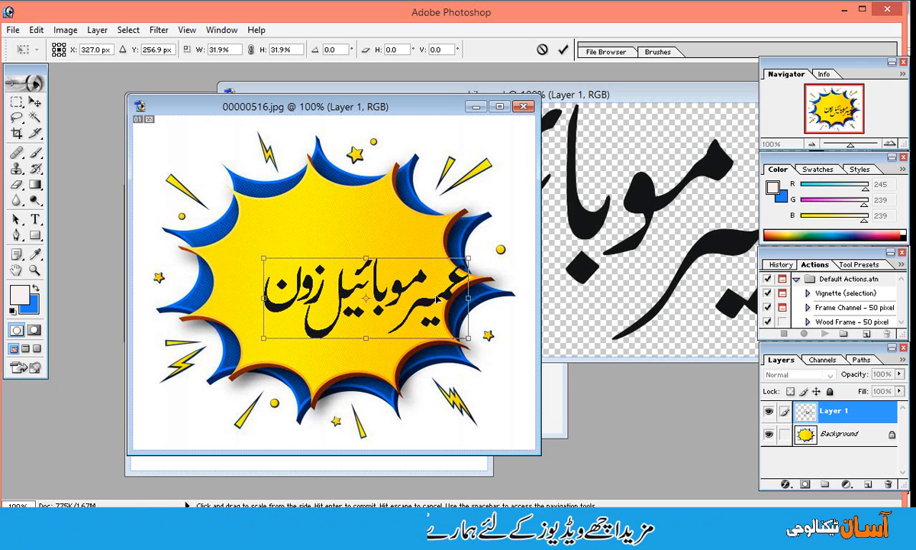
pyautogui.moveTo(427, 306); pyautogui.dragTo(391, 287)
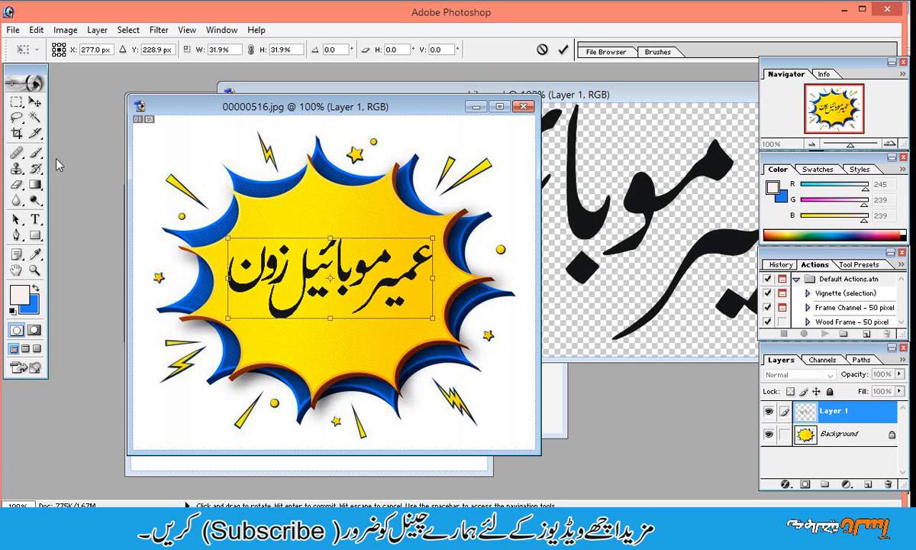
pyautogui.click(34, 101)
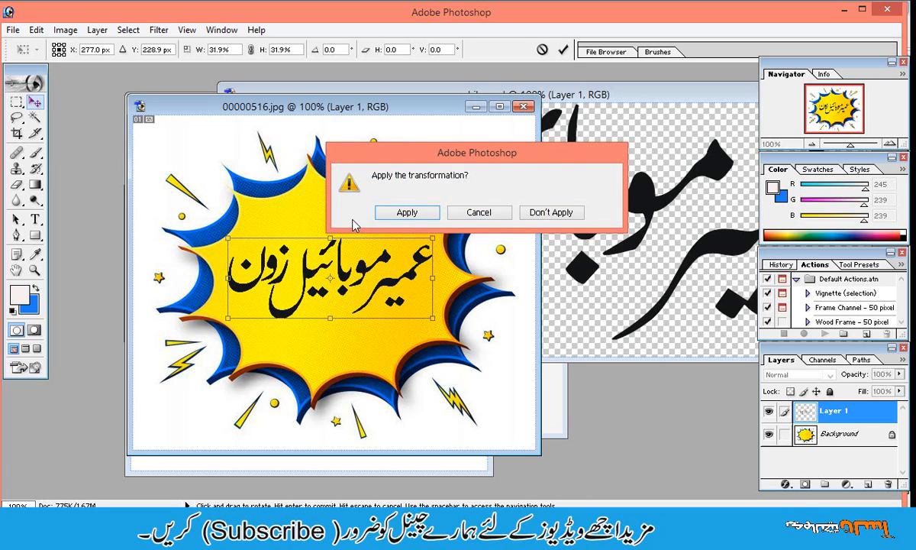
pyautogui.click(408, 213)
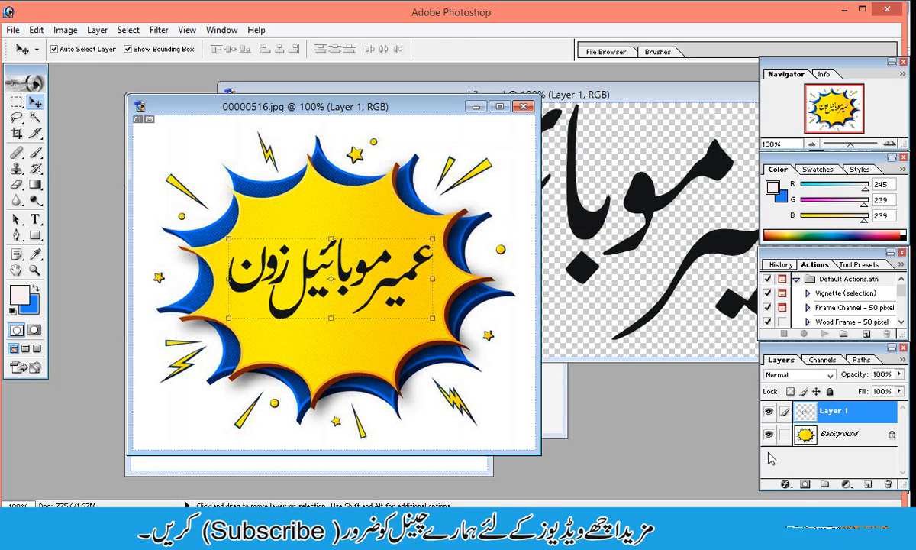
# Step: Add a Color Overlay to the title layer using the blue sampled from the burst's edge
pyautogui.click(784, 486)
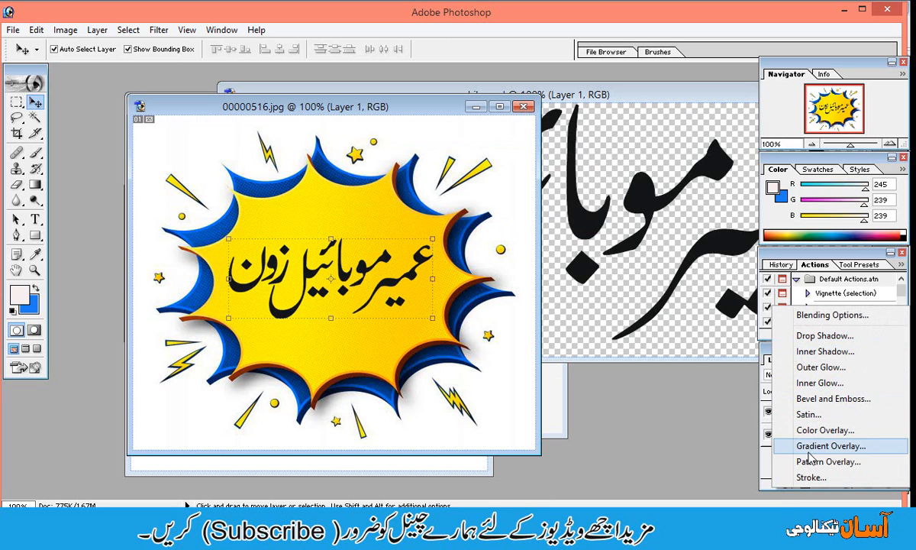
pyautogui.click(810, 431)
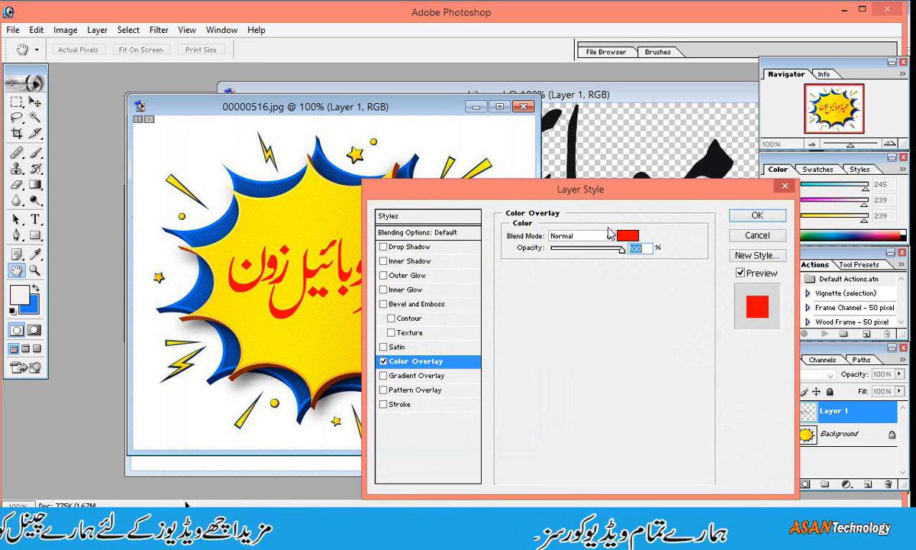
pyautogui.click(625, 237)
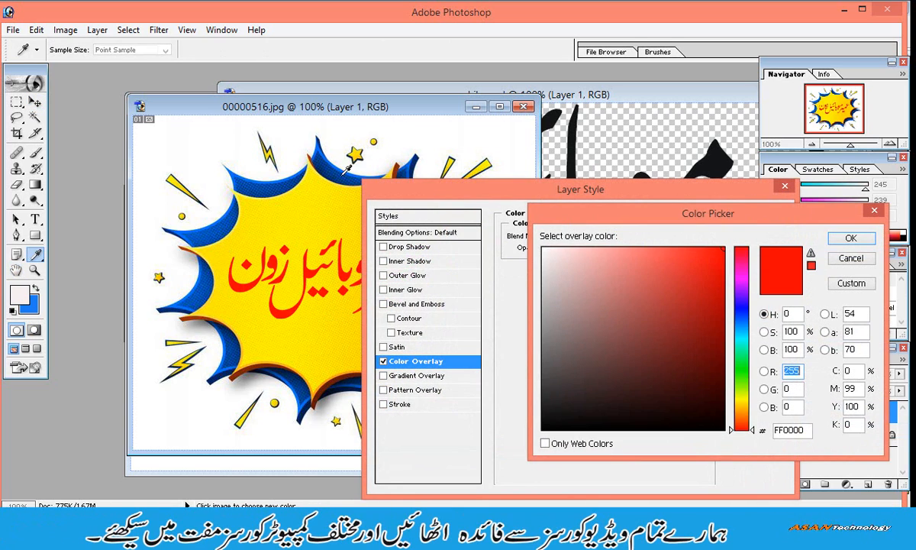
pyautogui.click(343, 172)
pyautogui.click(852, 239)
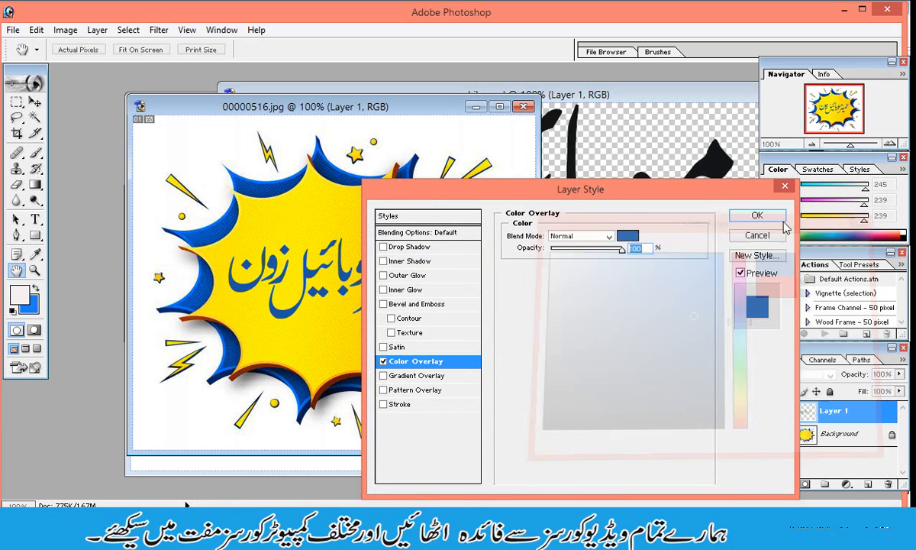
pyautogui.click(815, 213)
pyautogui.press('v')
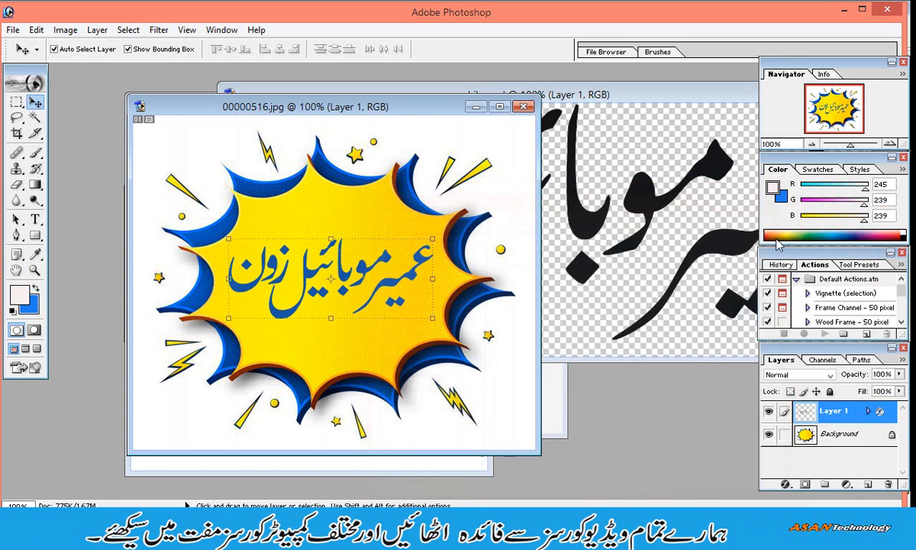
# Step: Add an outside Stroke of 3 px to the title in near-white F9F4F4, then shift the image window slightly
pyautogui.click(786, 486)
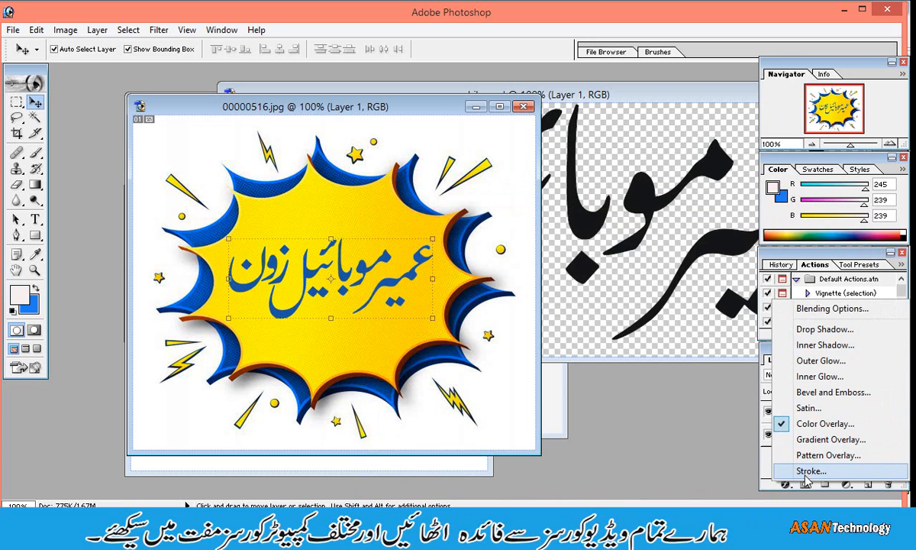
pyautogui.click(805, 473)
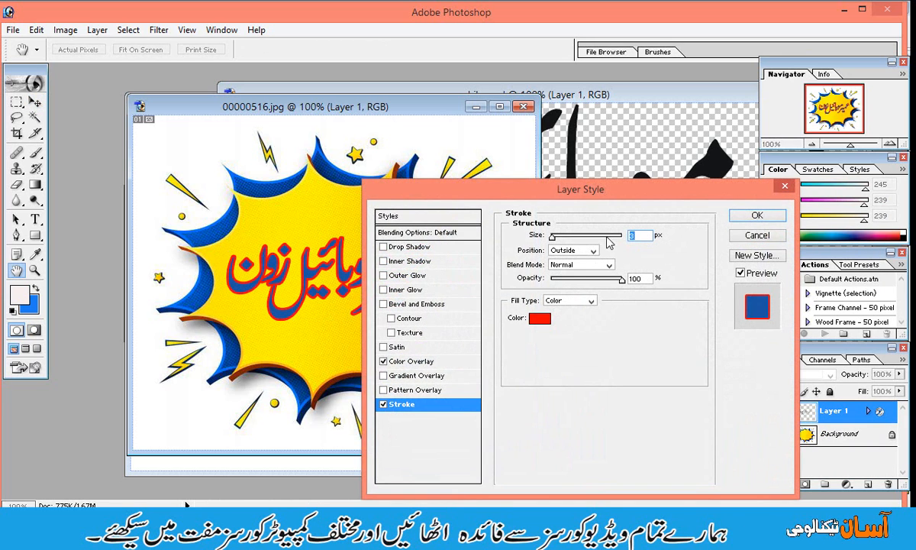
pyautogui.click(540, 319)
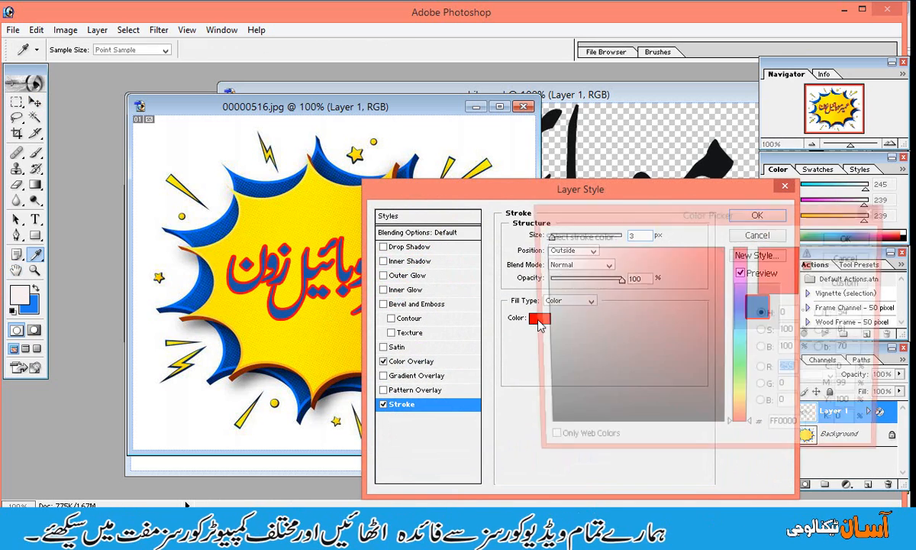
pyautogui.click(548, 427)
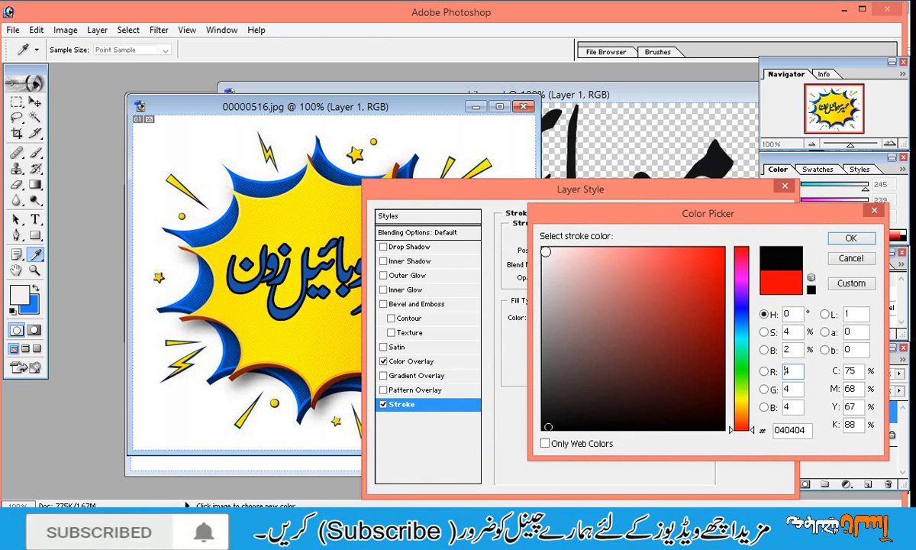
pyautogui.click(546, 252)
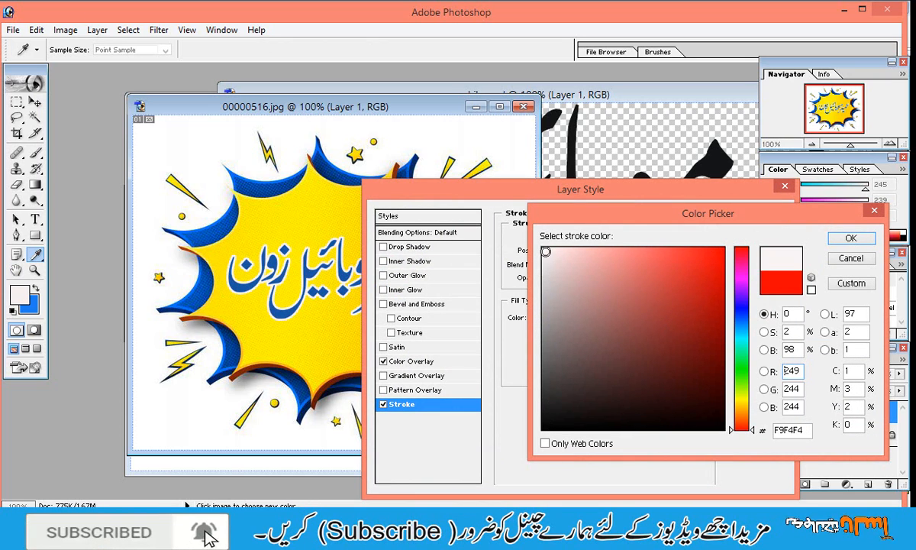
pyautogui.click(849, 239)
pyautogui.click(761, 213)
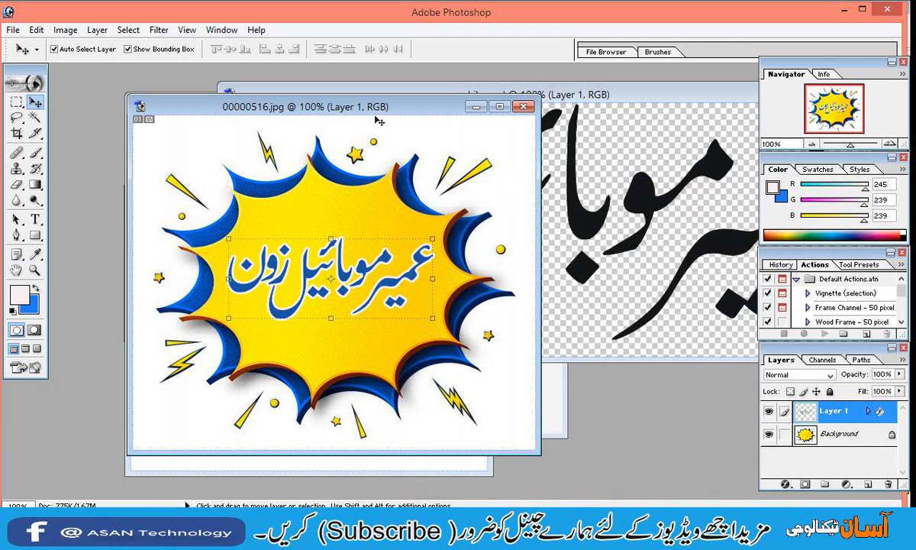
pyautogui.moveTo(374, 114); pyautogui.dragTo(390, 110)
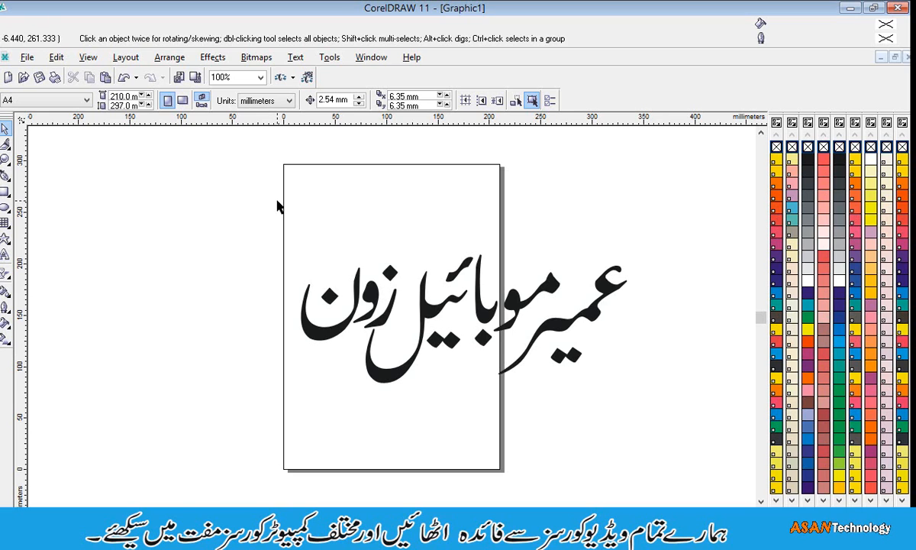
pyautogui.moveTo(278, 206); pyautogui.dragTo(651, 407)
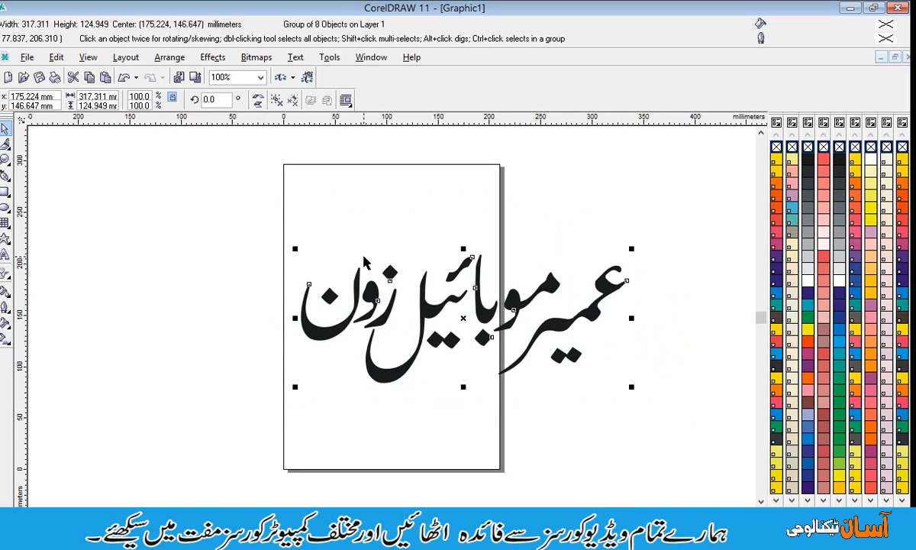
pyautogui.click(271, 202)
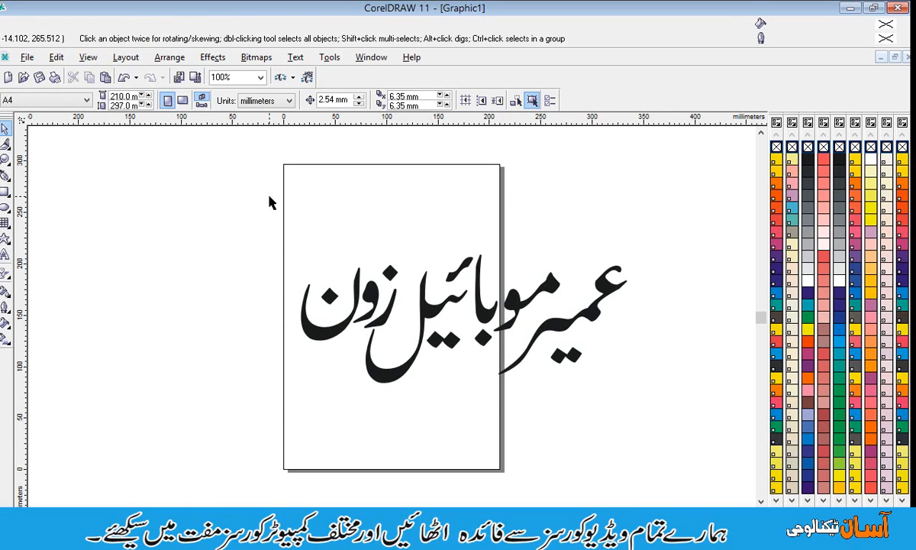
pyautogui.moveTo(270, 197); pyautogui.dragTo(659, 441)
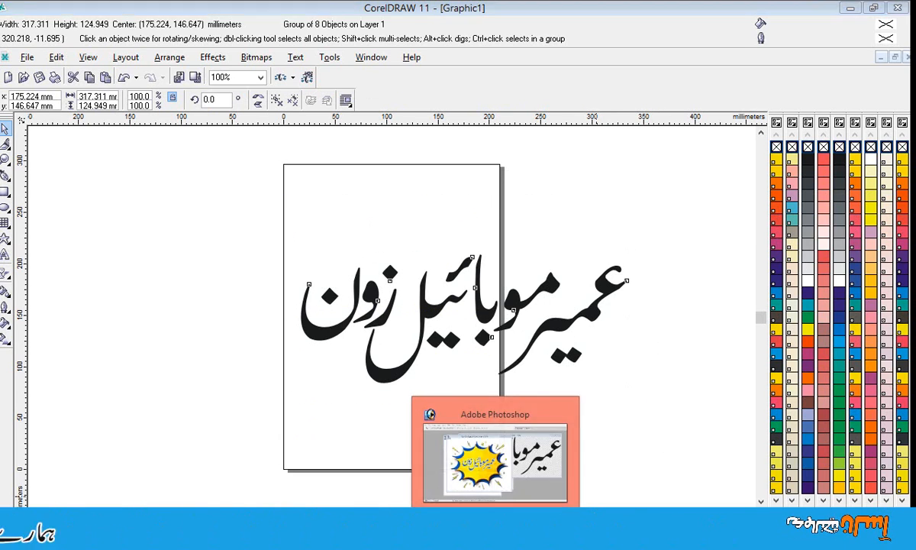
# Step: Switch back to Photoshop and move the title slightly up and to the right on the yellow burst
pyautogui.click(495, 535)
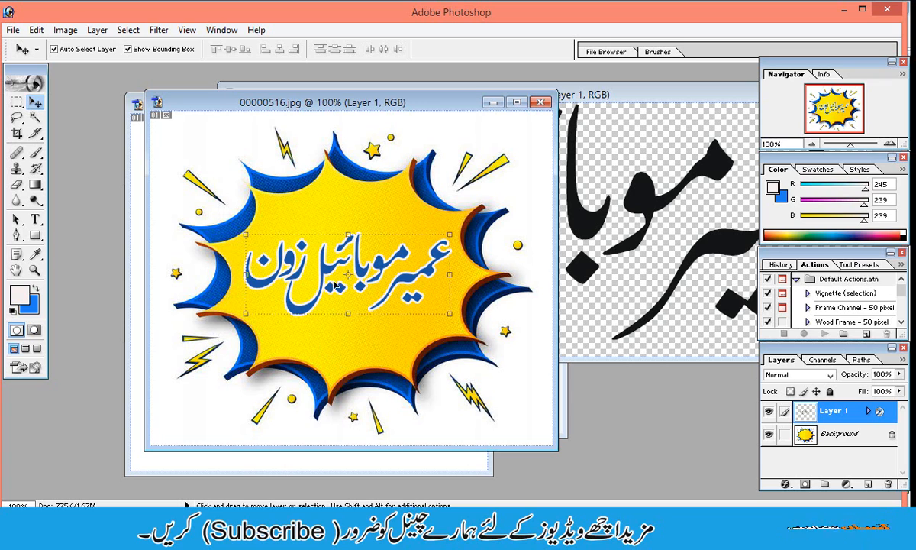
pyautogui.moveTo(316, 302); pyautogui.dragTo(315, 301)
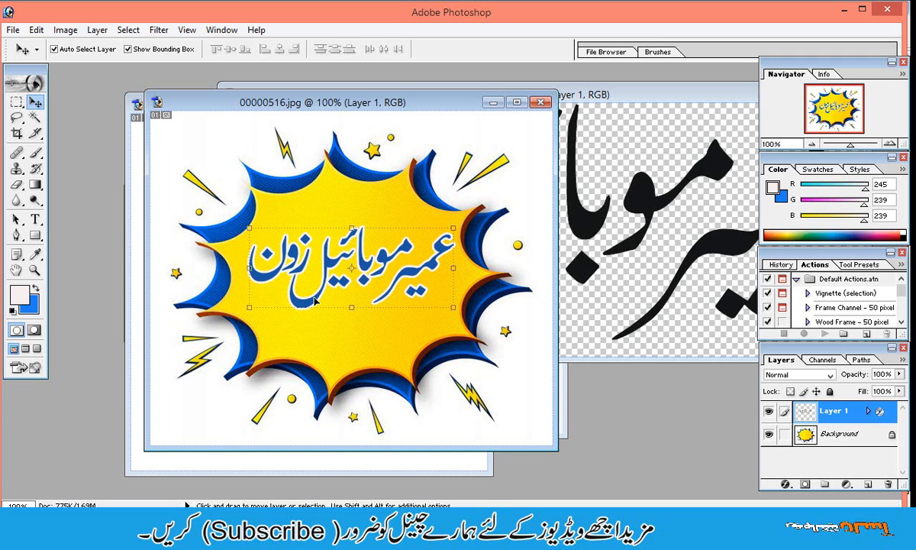